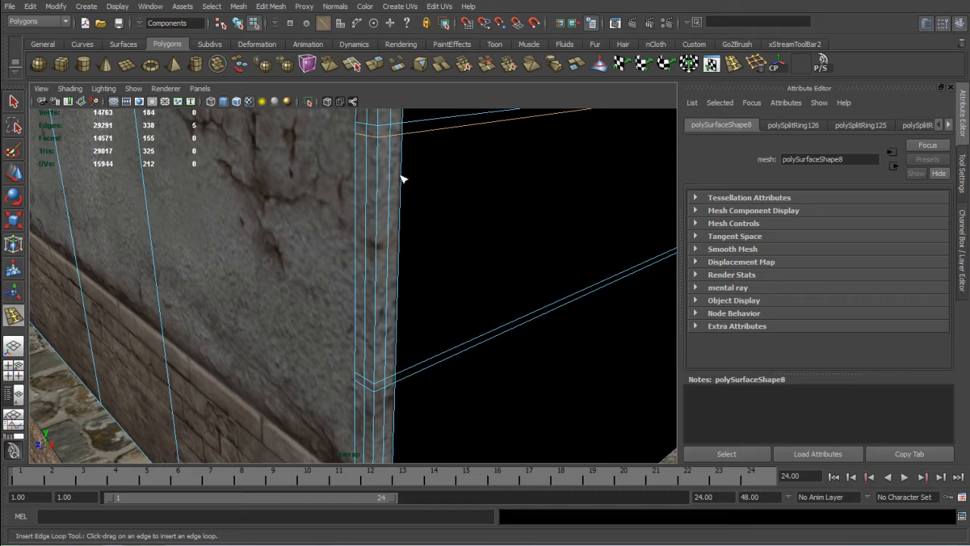
Insert six horizontal edge loops across the wall corner, spread between the existing upper and lower loop pairs.
{"action": "left_click", "coordinate": [402, 170]}
{"action": "left_click", "coordinate": [401, 201]}
{"action": "left_click", "coordinate": [400, 233]}
{"action": "left_click", "coordinate": [399, 266]}
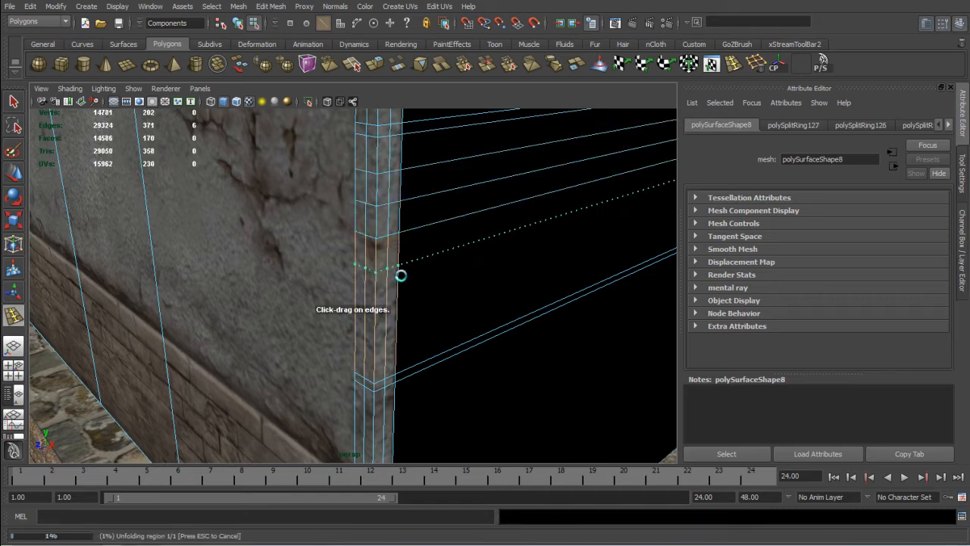
{"action": "left_click", "coordinate": [395, 342]}
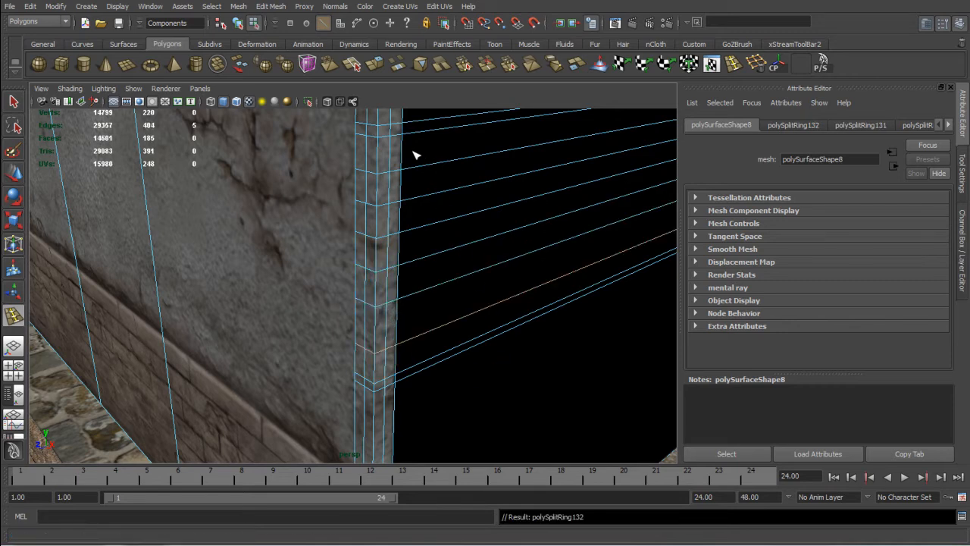
Delete the central vertical edges of the wall corner between the upper and lower loop pairs.
{"action": "key", "text": "w"}
{"action": "left_click", "coordinate": [377, 145]}
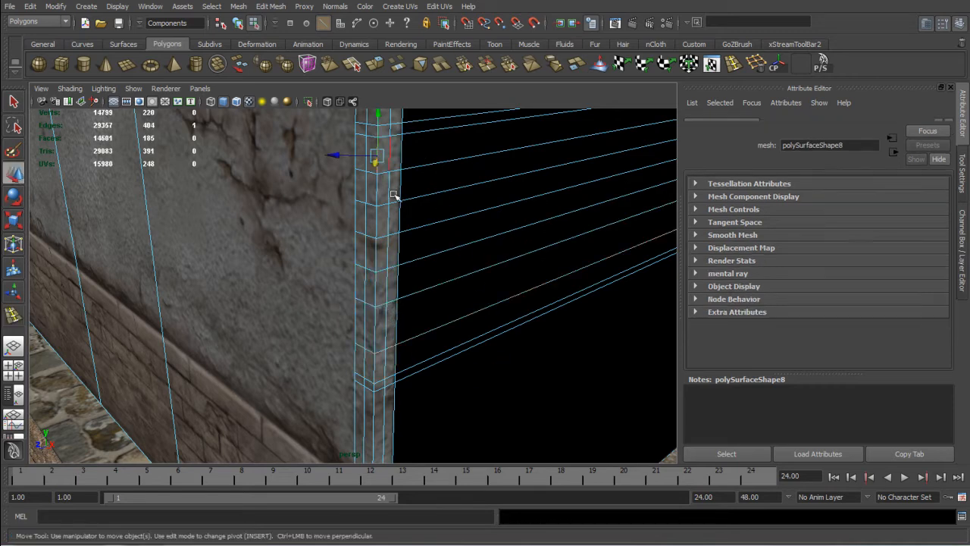
{"action": "double_click", "coordinate": [378, 366], "text": "shift"}
{"action": "key", "text": "Delete"}
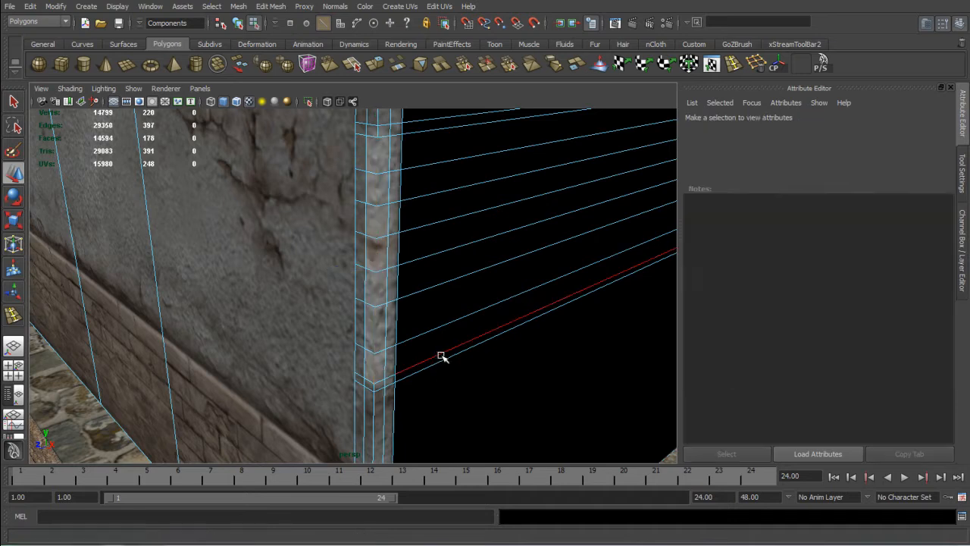
Try a single Split Polygon cut down the corner from the upper loop to the lower loop, and undo it.
{"action": "left_click", "coordinate": [271, 6]}
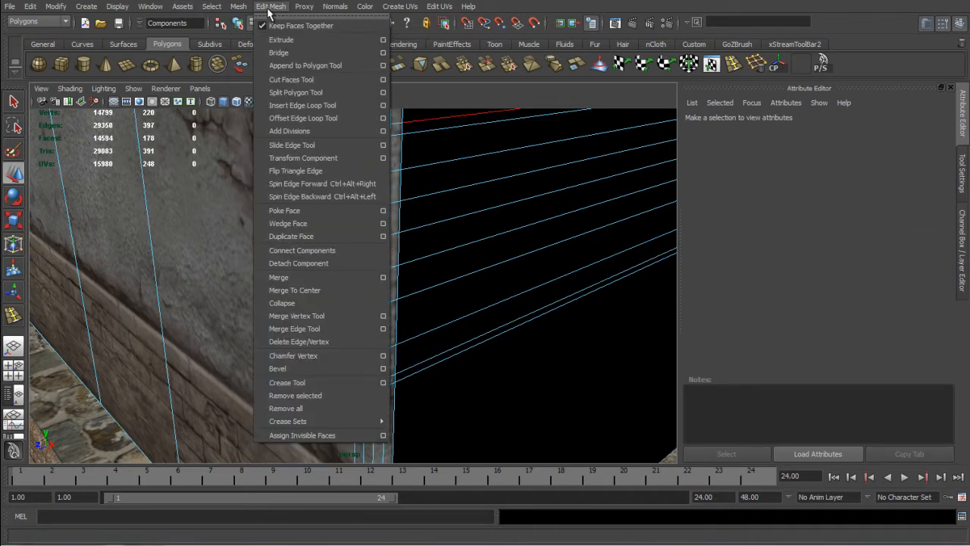
{"action": "left_click", "coordinate": [296, 92]}
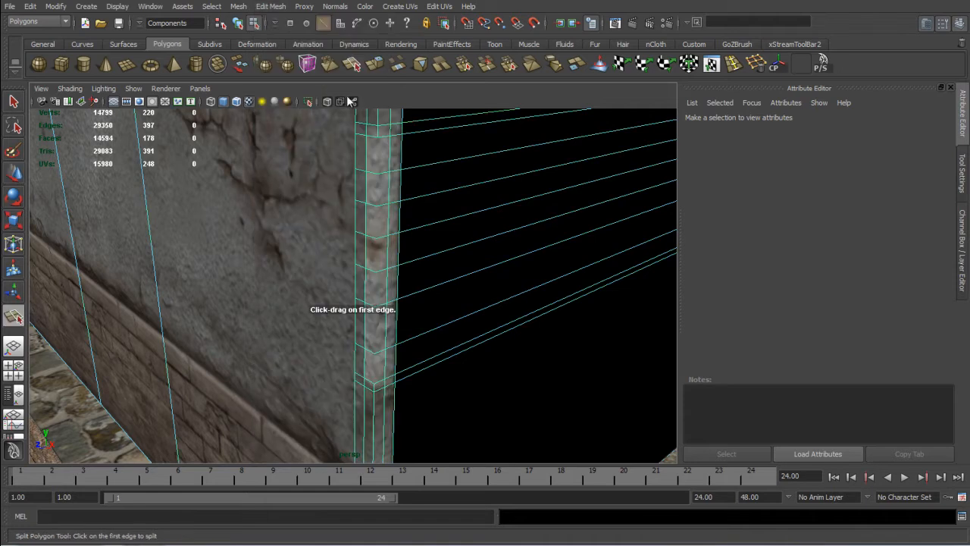
{"action": "left_click", "coordinate": [378, 137]}
{"action": "left_click", "coordinate": [376, 386]}
{"action": "key", "text": "Return"}
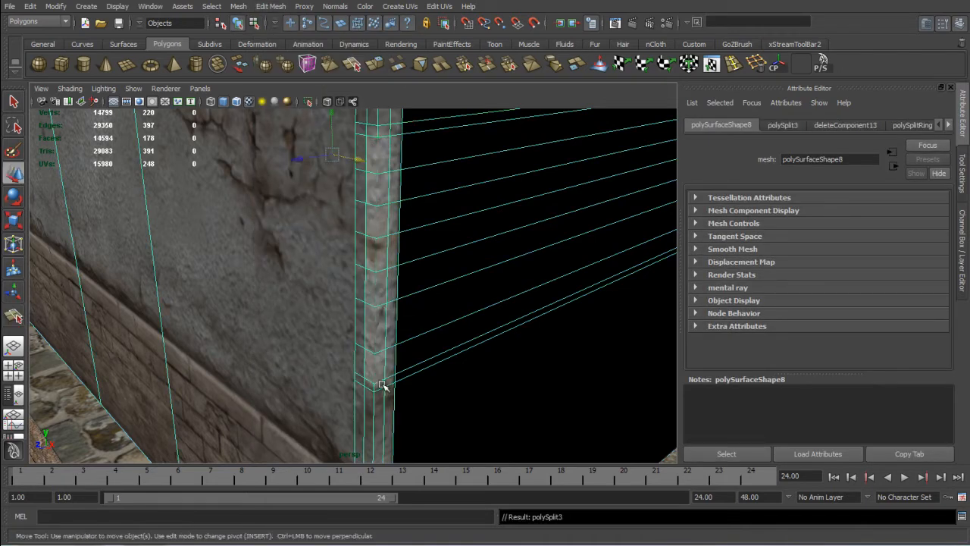
{"action": "key", "text": "ctrl+z"}
Try a shorter Split Polygon cut between the two topmost neighbouring loops on the wall corner.
{"action": "key", "text": "g"}
{"action": "left_click", "coordinate": [384, 140]}
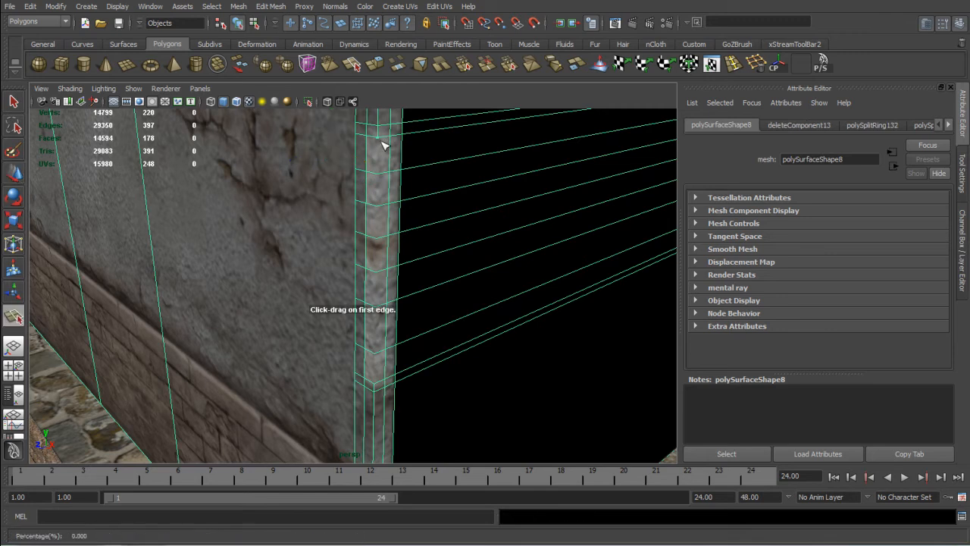
{"action": "left_click", "coordinate": [379, 174]}
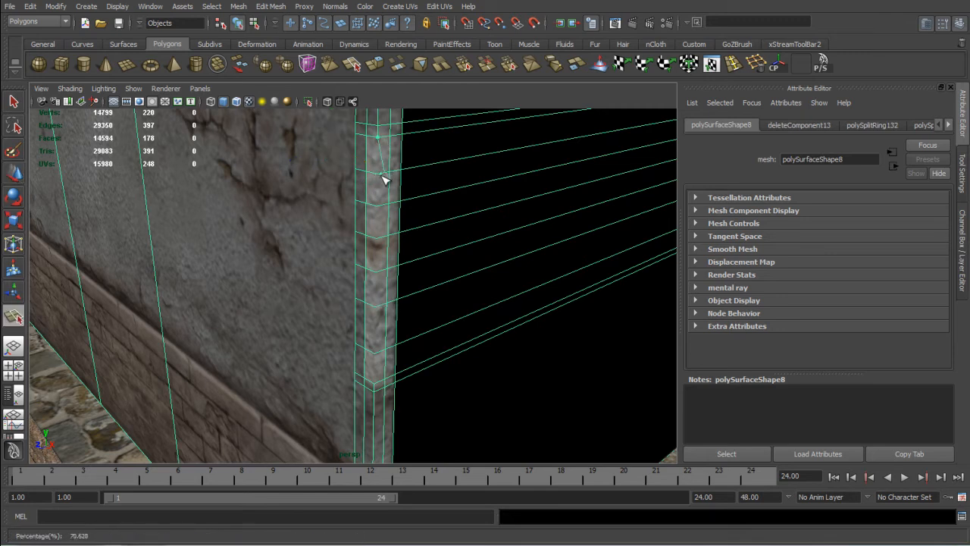
{"action": "key", "text": "Return"}
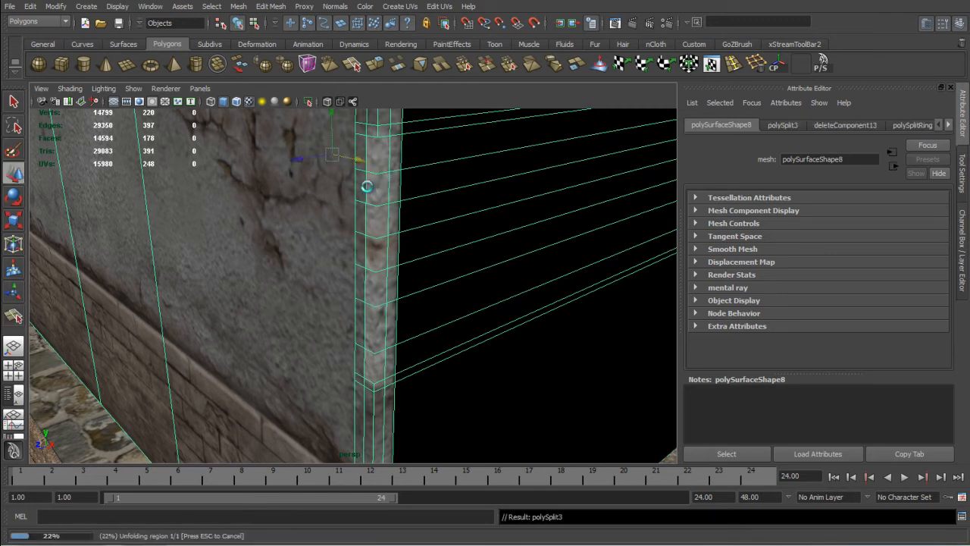
Undo the Split Polygon cuts and the deletion of the central corner edges.
{"action": "key", "text": "ctrl+z"}
{"action": "key", "text": "g"}
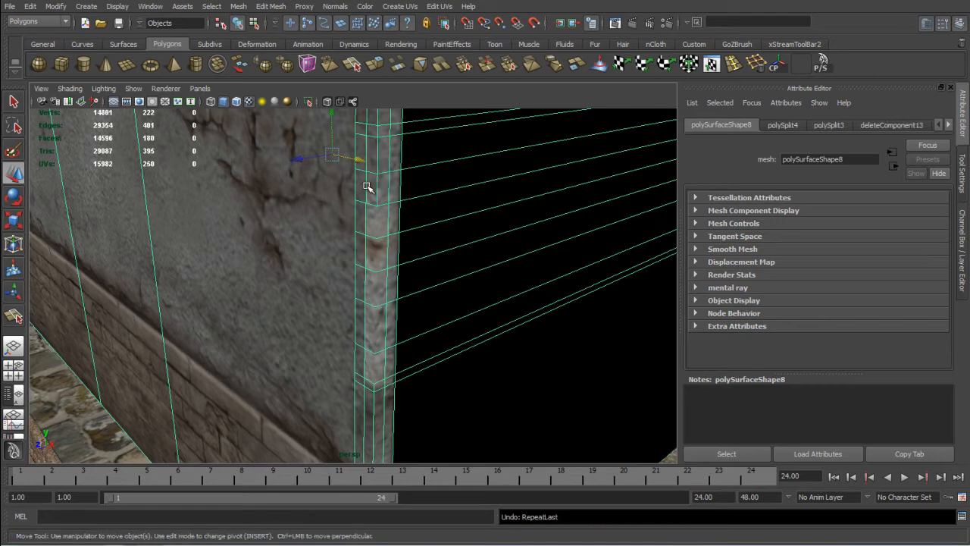
{"action": "key", "text": "ctrl+z"}
{"action": "key", "text": "g"}
{"action": "key", "text": "ctrl+z"}
{"action": "key", "text": "ctrl+z"}
{"action": "key", "text": "ctrl+z"}
{"action": "key", "text": "ctrl+z"}
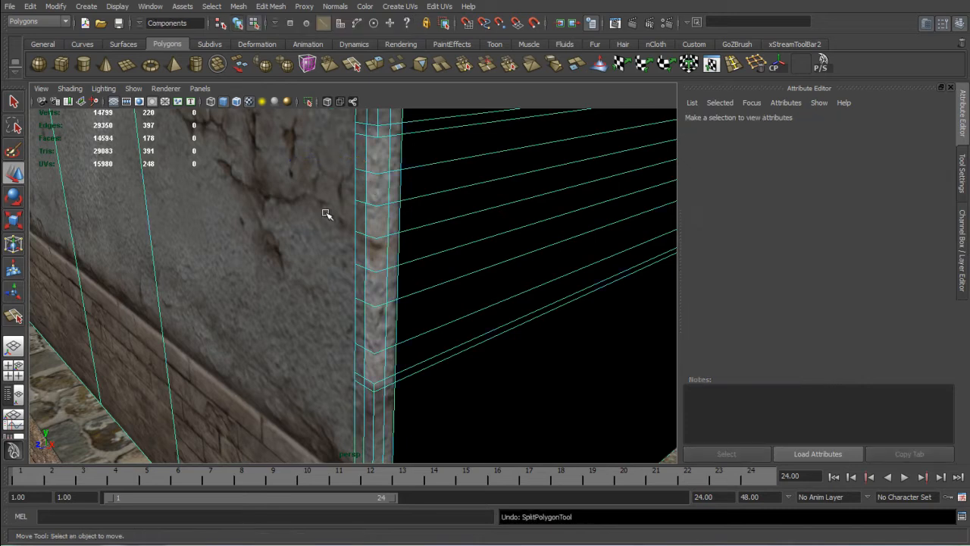
{"action": "key", "text": "shift+z"}
Select the six central corner vertices on the new edge loops and move them slightly inward along the X axis.
{"action": "left_click", "coordinate": [371, 187]}
{"action": "right_click", "coordinate": [365, 146]}
{"action": "right_click_drag", "start_coordinate": [464, 157], "coordinate": [429, 154]}
{"action": "left_click", "coordinate": [401, 173]}
{"action": "key", "text": "f"}
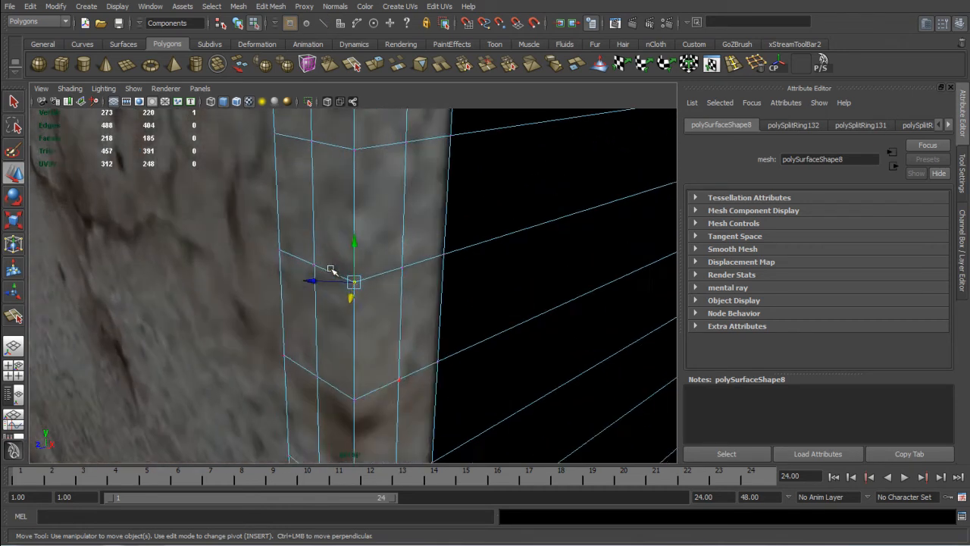
{"action": "left_click_drag", "start_coordinate": [366, 181], "coordinate": [326, 253], "text": "alt"}
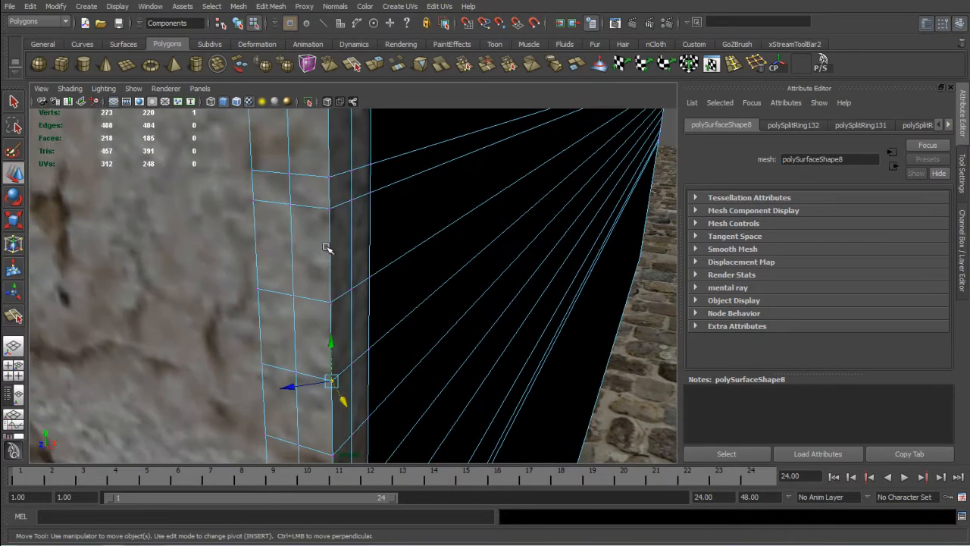
{"action": "left_click_drag", "start_coordinate": [329, 207], "coordinate": [328, 209], "text": "alt"}
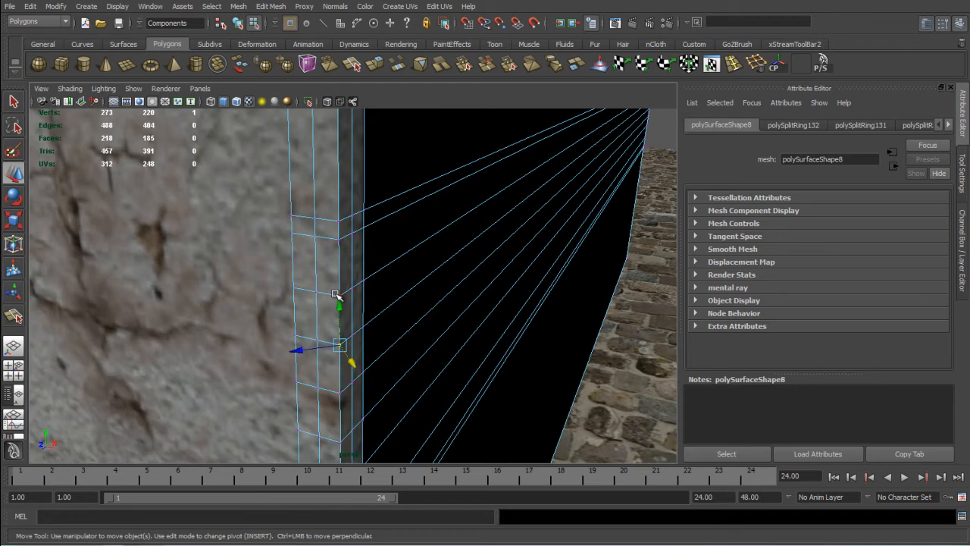
{"action": "left_click_drag", "start_coordinate": [372, 326], "coordinate": [321, 205], "text": "alt"}
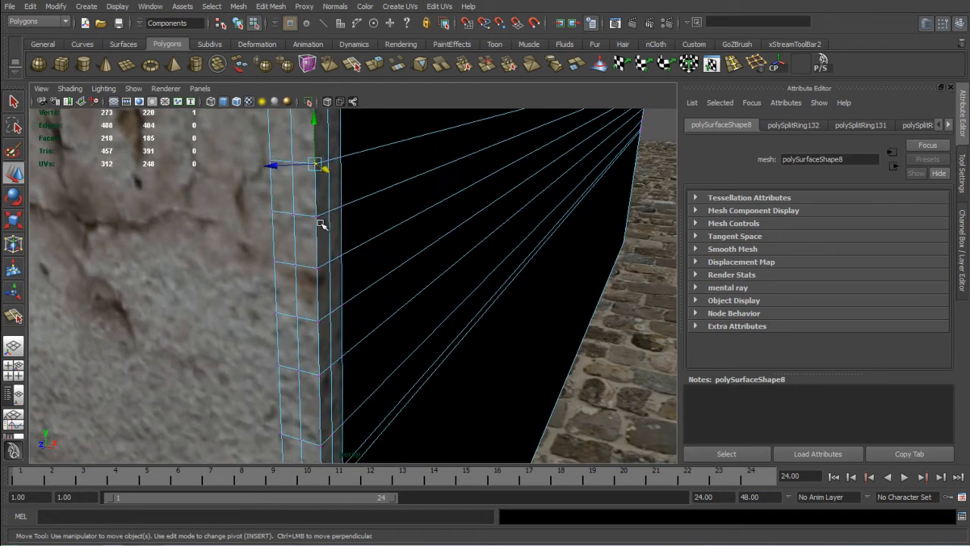
{"action": "left_click", "coordinate": [318, 220], "text": "shift"}
{"action": "left_click", "coordinate": [318, 271], "text": "shift"}
{"action": "left_click", "coordinate": [319, 321], "text": "shift"}
{"action": "left_click", "coordinate": [322, 373], "text": "shift"}
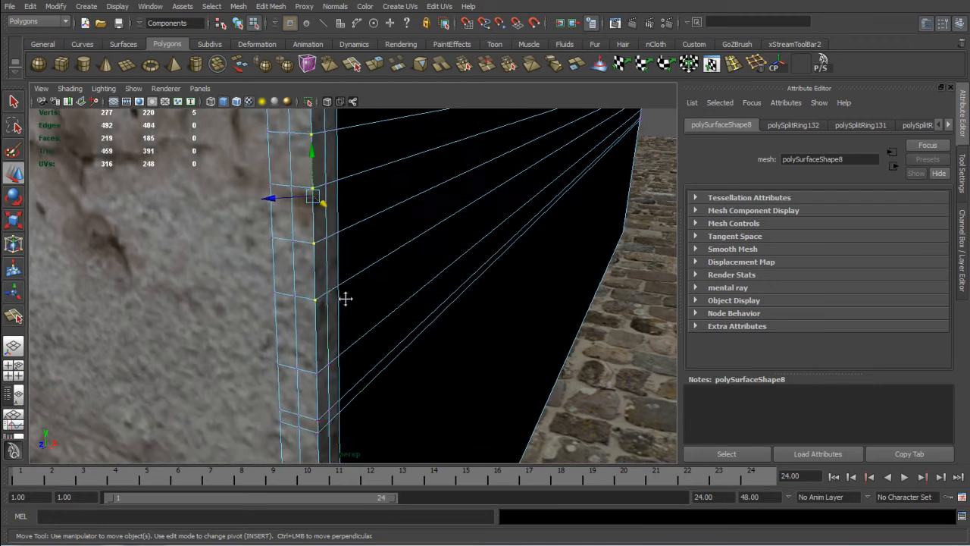
{"action": "left_click_drag", "start_coordinate": [344, 299], "coordinate": [288, 321], "text": "alt"}
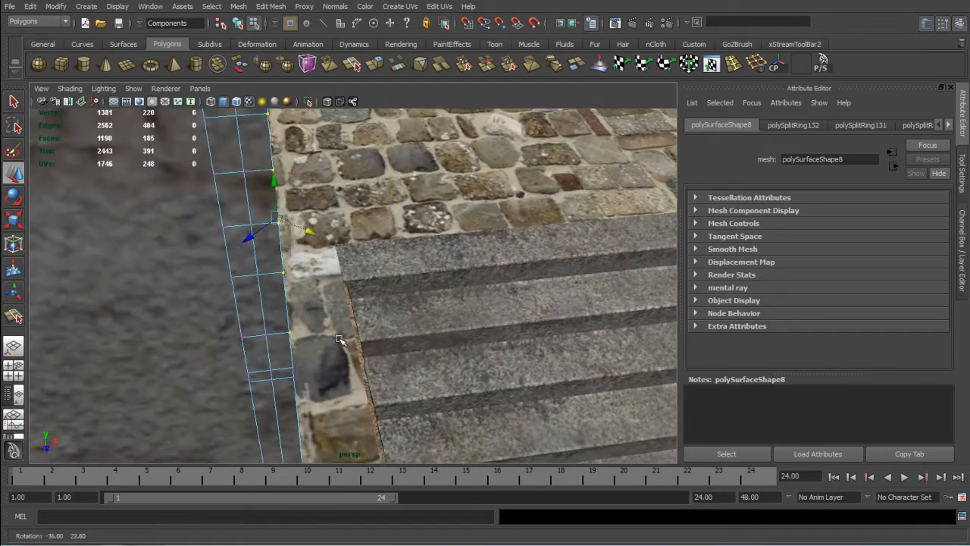
{"action": "left_click_drag", "start_coordinate": [317, 233], "coordinate": [302, 231]}
Shift individual central corner vertices along the X axis by differing amounts to make the wall corner irregular.
{"action": "left_click", "coordinate": [281, 332]}
{"action": "left_click_drag", "start_coordinate": [311, 345], "coordinate": [302, 341]}
{"action": "left_click", "coordinate": [270, 275]}
{"action": "left_click_drag", "start_coordinate": [302, 282], "coordinate": [308, 286]}
{"action": "left_click", "coordinate": [267, 221]}
{"action": "left_click_drag", "start_coordinate": [299, 234], "coordinate": [298, 233]}
{"action": "left_click", "coordinate": [262, 164]}
{"action": "mouse_move", "coordinate": [295, 176]}
{"action": "left_mouse_down"}
{"action": "mouse_move", "coordinate": [295, 221]}
{"action": "mouse_move", "coordinate": [278, 211]}
{"action": "mouse_move", "coordinate": [294, 195]}
{"action": "left_mouse_up"}
{"action": "left_click", "coordinate": [266, 179]}
{"action": "left_click", "coordinate": [290, 337]}
{"action": "mouse_move", "coordinate": [298, 342]}
{"action": "left_mouse_down", "text": "alt"}
{"action": "mouse_move", "coordinate": [350, 354]}
{"action": "mouse_move", "coordinate": [312, 340]}
{"action": "left_mouse_up", "text": "alt"}
{"action": "scroll", "coordinate": [394, 271], "scroll_direction": "down", "scroll_amount": 2}
{"action": "left_click_drag", "start_coordinate": [339, 384], "coordinate": [308, 360], "text": "alt"}
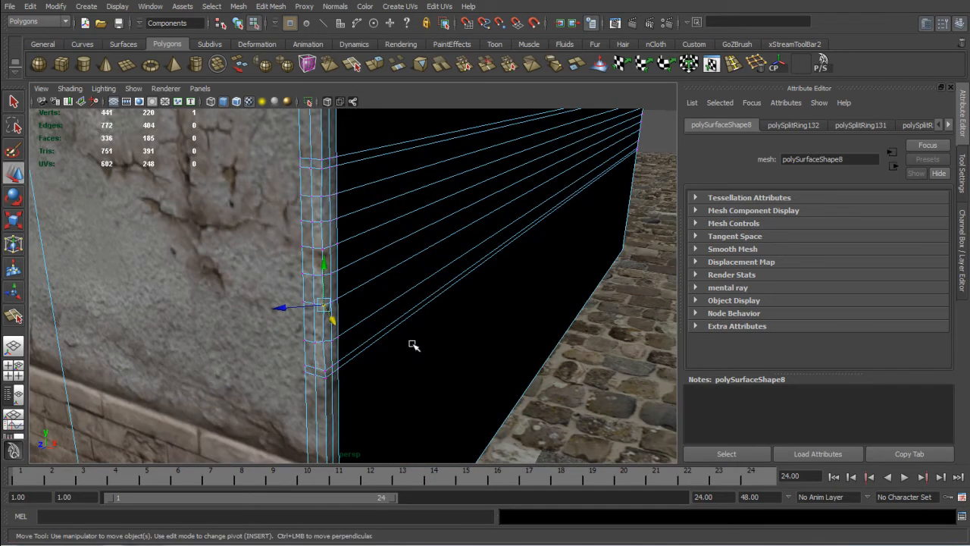
Switch the wall mesh to edge selection and turn off textured display in the viewport.
{"action": "right_click_drag", "start_coordinate": [320, 182], "coordinate": [320, 152]}
{"action": "left_click", "coordinate": [354, 189]}
{"action": "scroll", "coordinate": [374, 228], "scroll_direction": "down", "scroll_amount": 3}
{"action": "left_click_drag", "start_coordinate": [345, 233], "coordinate": [356, 201], "text": "alt"}
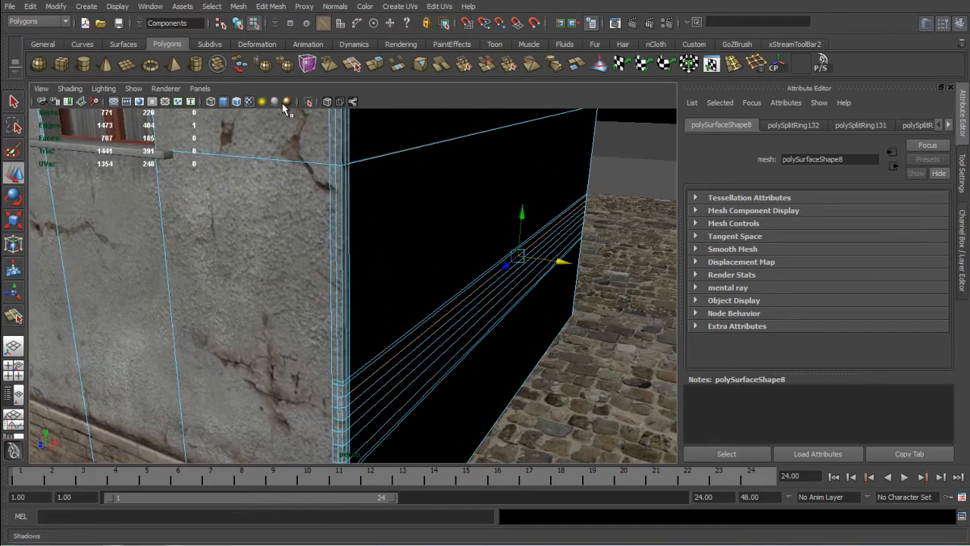
{"action": "left_click", "coordinate": [249, 102]}
{"action": "left_click_drag", "start_coordinate": [360, 239], "coordinate": [394, 279], "text": "alt"}
{"action": "middle_click_drag", "start_coordinate": [384, 188], "coordinate": [379, 320], "text": "alt"}
{"action": "left_click_drag", "start_coordinate": [379, 320], "coordinate": [320, 267], "text": "alt"}
{"action": "middle_click_drag", "start_coordinate": [277, 180], "coordinate": [334, 421], "text": "alt"}
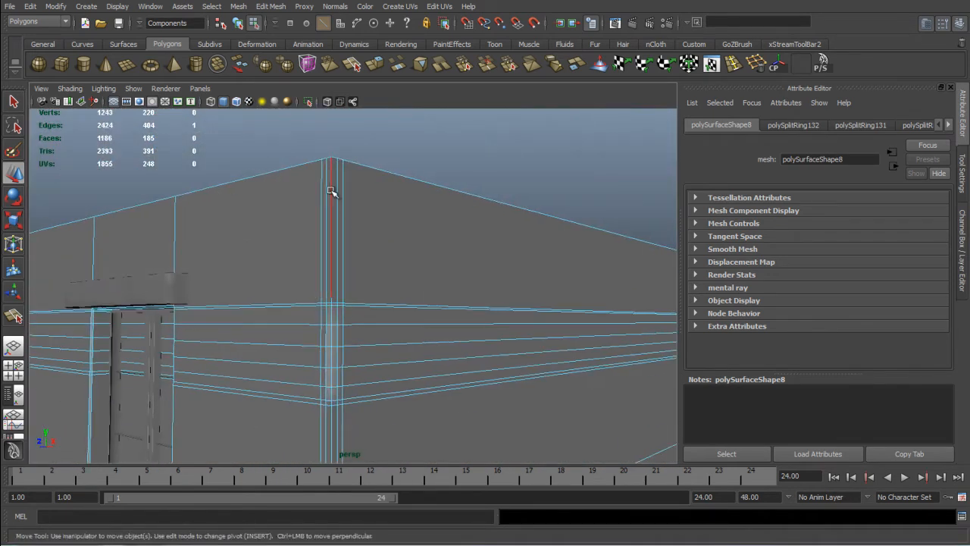
Delete the row of five stray vertices on the vertical corner edges just above the upper band of edge loops.
{"action": "left_click", "coordinate": [331, 191]}
{"action": "scroll", "coordinate": [351, 335], "scroll_direction": "up", "scroll_amount": 5}
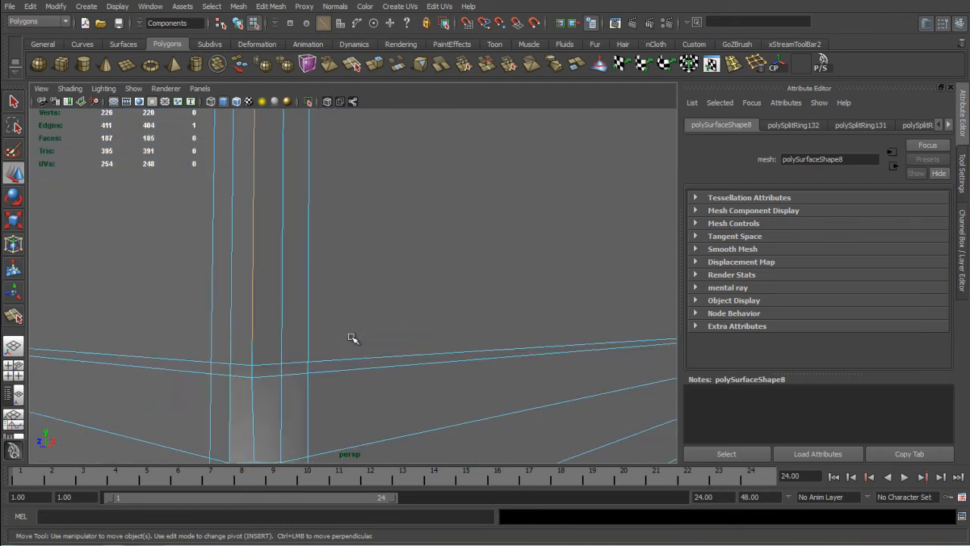
{"action": "right_click_drag", "start_coordinate": [253, 349], "coordinate": [201, 342]}
{"action": "left_click", "coordinate": [241, 338]}
{"action": "left_click_drag", "start_coordinate": [193, 322], "coordinate": [333, 347]}
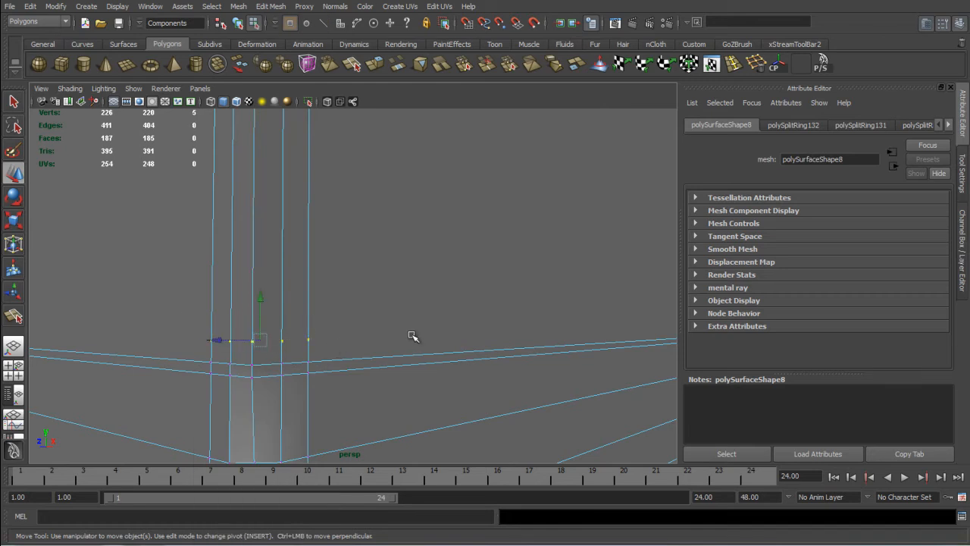
{"action": "key", "text": "Delete"}
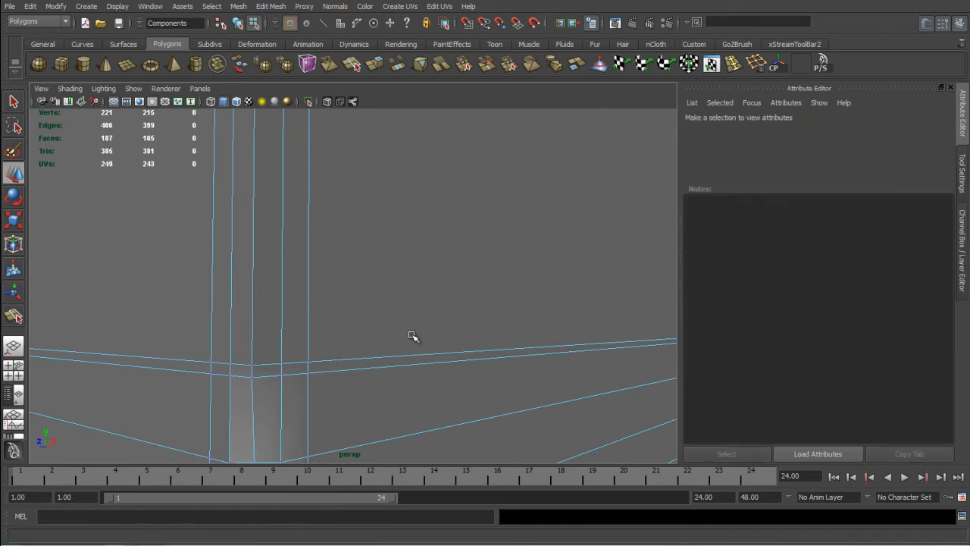
Delete the stray vertex on the wall's far vertical border, just above the upper band of edge loops.
{"action": "left_click_drag", "start_coordinate": [337, 303], "coordinate": [564, 288], "text": "alt"}
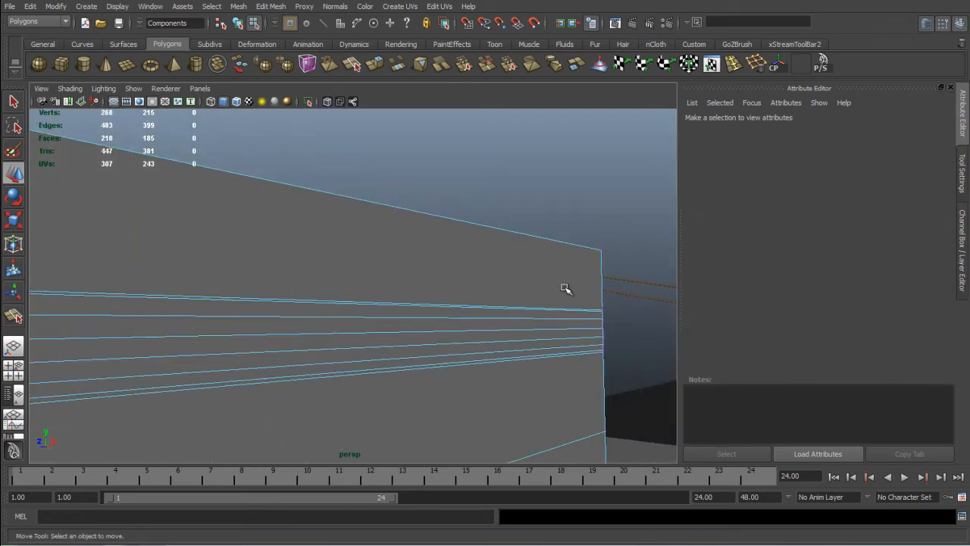
{"action": "left_click", "coordinate": [604, 306]}
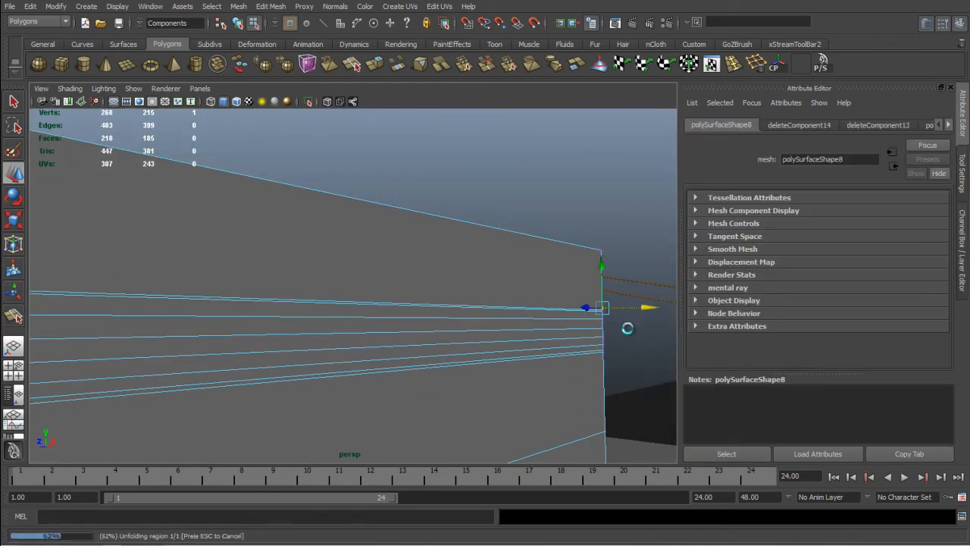
{"action": "key", "text": "Delete"}
Bevel the four long central corner edges outside the two bands of dense loops, with width 1 and 1 segment.
{"action": "middle_click_drag", "start_coordinate": [336, 288], "coordinate": [576, 265], "text": "alt"}
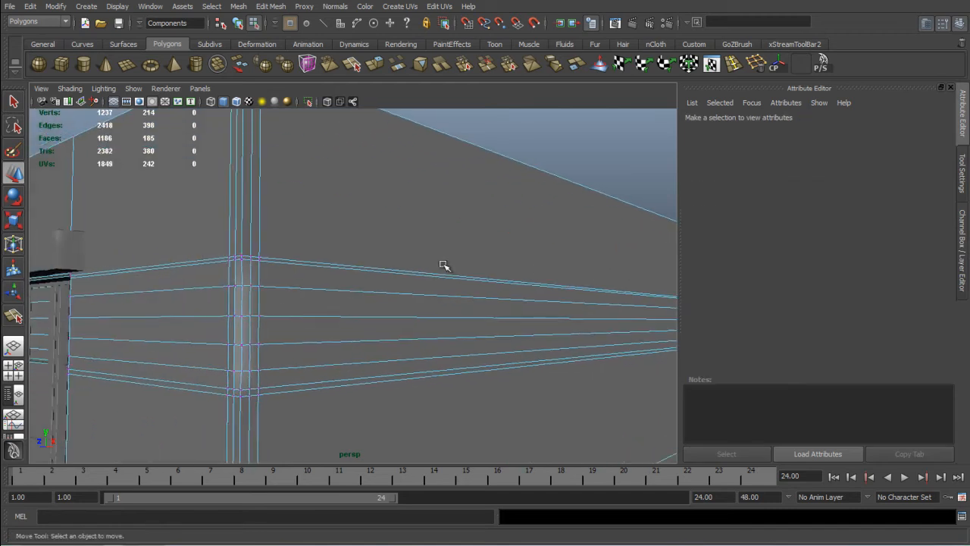
{"action": "scroll", "coordinate": [309, 257], "scroll_direction": "up", "scroll_amount": 2}
{"action": "middle_click_drag", "start_coordinate": [229, 260], "coordinate": [281, 253], "text": "alt"}
{"action": "right_click_drag", "start_coordinate": [321, 209], "coordinate": [321, 172]}
{"action": "left_click", "coordinate": [301, 197]}
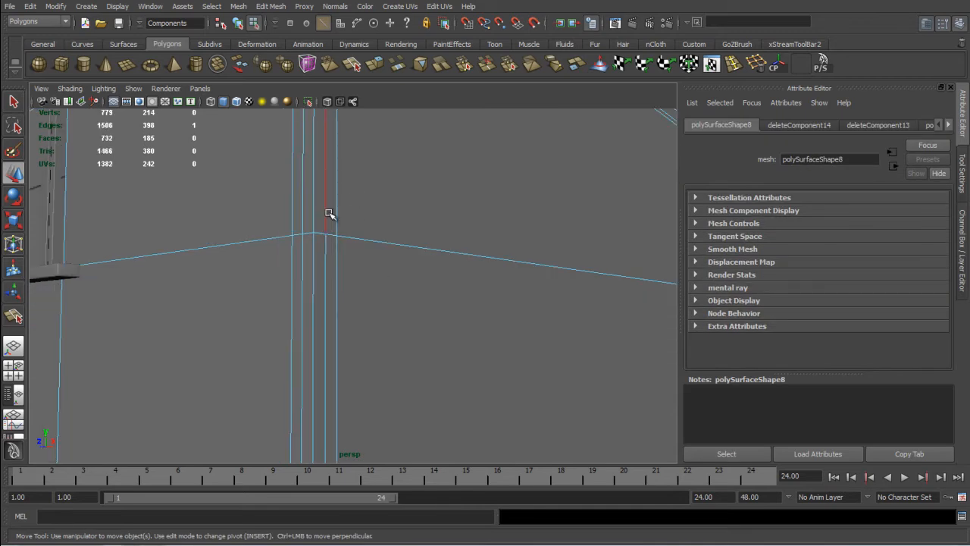
{"action": "middle_click_drag", "start_coordinate": [329, 215], "coordinate": [323, 508], "text": "alt"}
{"action": "left_click", "coordinate": [310, 388], "text": "shift"}
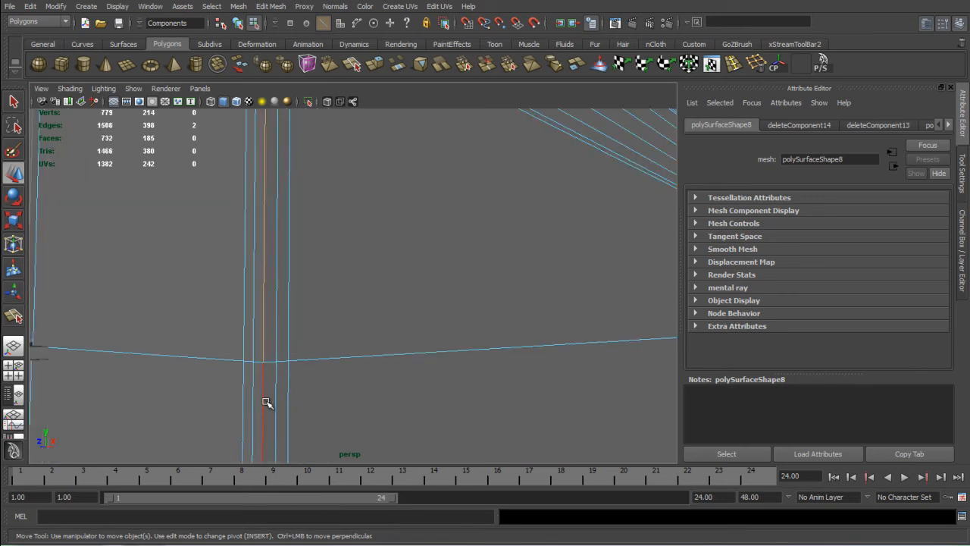
{"action": "left_click", "coordinate": [265, 402], "text": "shift"}
{"action": "scroll", "coordinate": [338, 390], "scroll_direction": "down", "scroll_amount": 5}
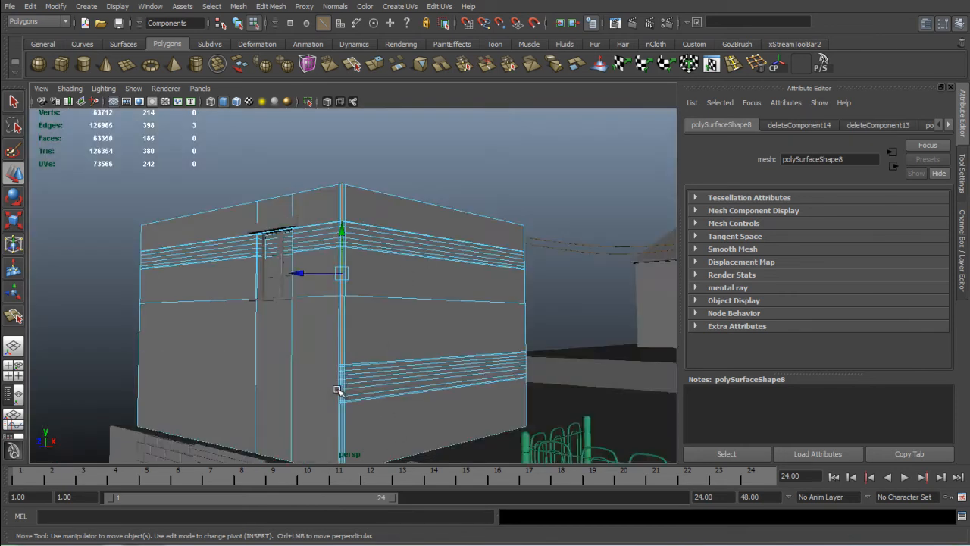
{"action": "scroll", "coordinate": [362, 394], "scroll_direction": "up", "scroll_amount": 4}
{"action": "middle_click_drag", "start_coordinate": [360, 392], "coordinate": [361, 177], "text": "alt"}
{"action": "left_click", "coordinate": [318, 229], "text": "shift"}
{"action": "left_click", "coordinate": [270, 6]}
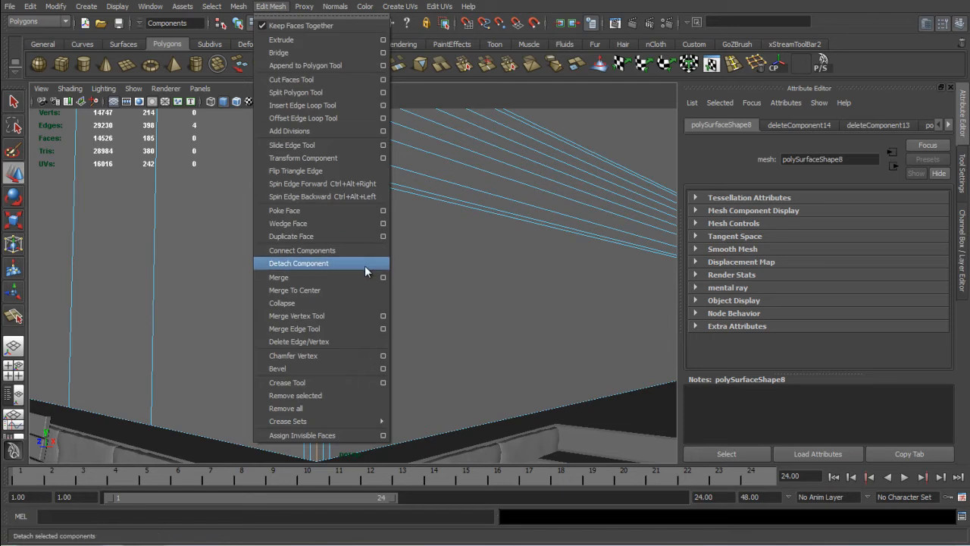
{"action": "left_click", "coordinate": [383, 368]}
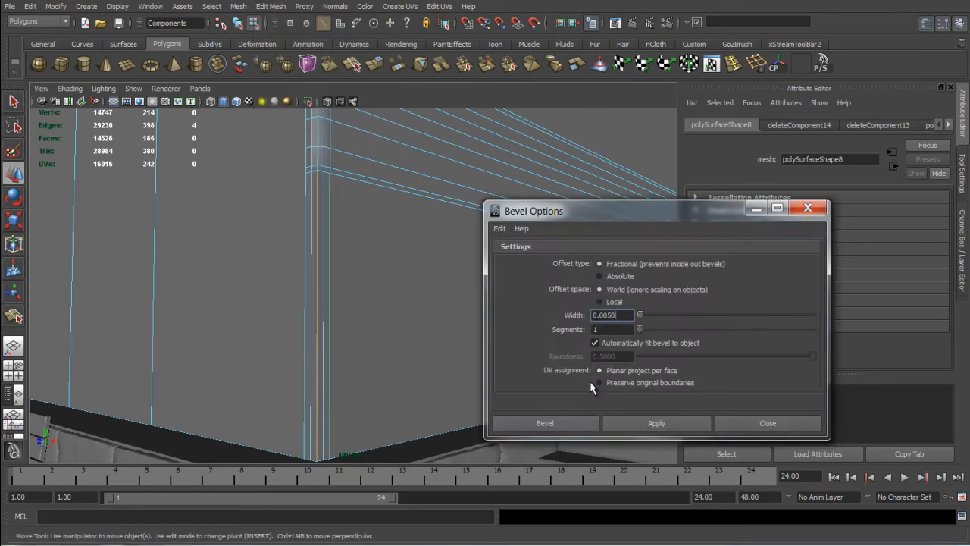
{"action": "type", "text": "1"}
{"action": "left_click", "coordinate": [658, 425]}
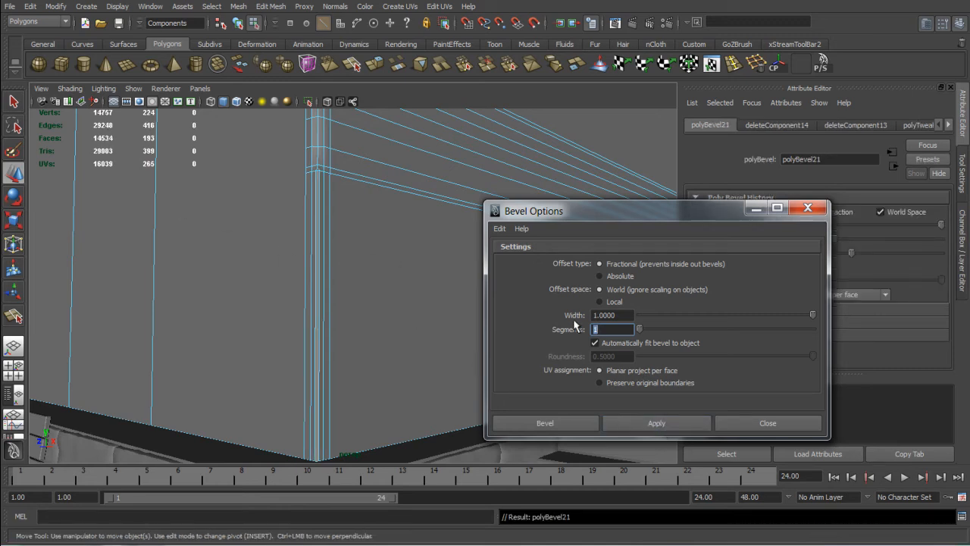
{"action": "left_click", "coordinate": [747, 422]}
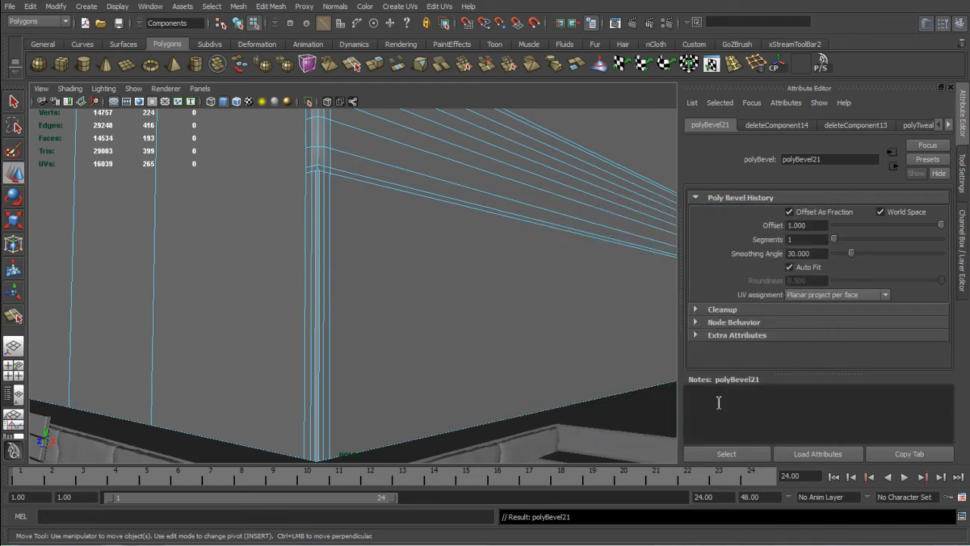
Re-render only a narrow vertical region around the plaster building's corner, inspect the result and close the render window.
{"action": "left_click", "coordinate": [617, 24]}
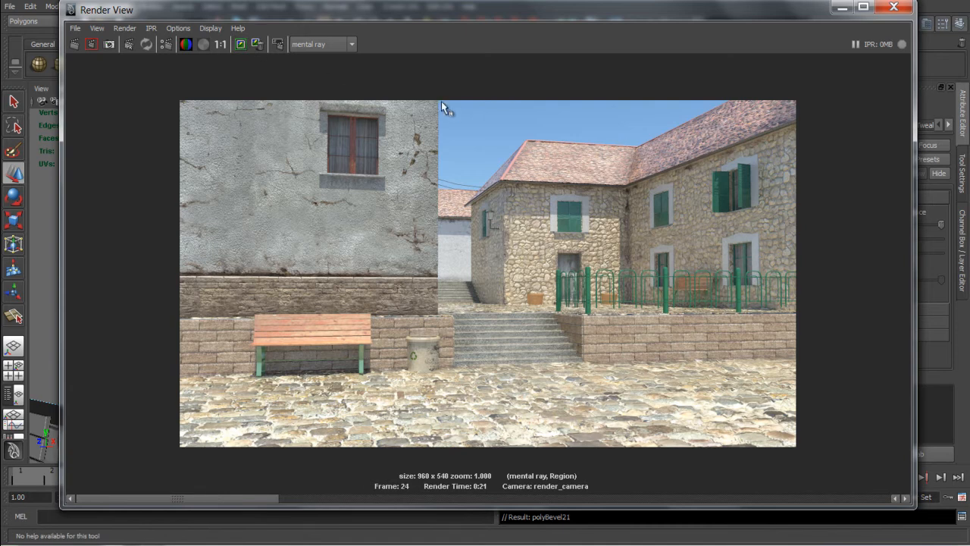
{"action": "left_click_drag", "start_coordinate": [425, 101], "coordinate": [453, 318]}
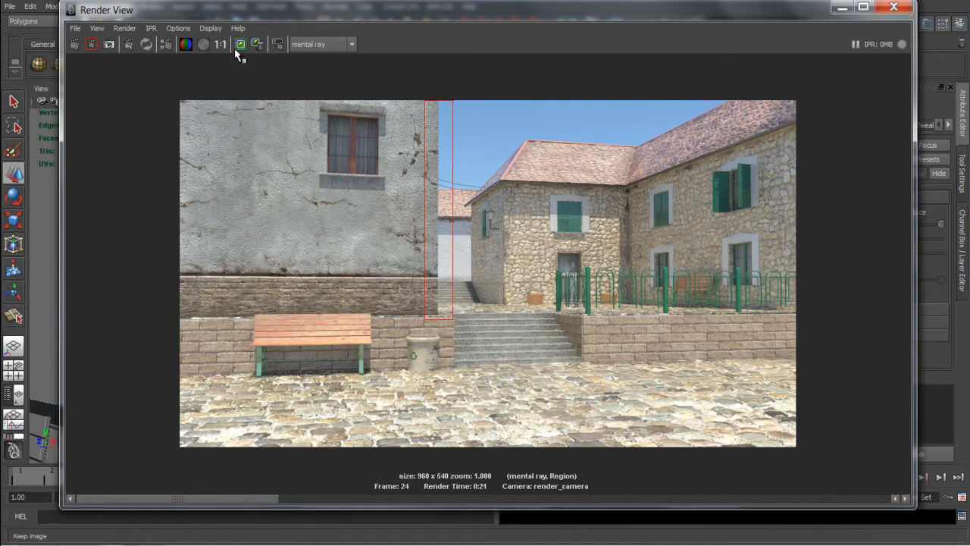
{"action": "left_click", "coordinate": [96, 44]}
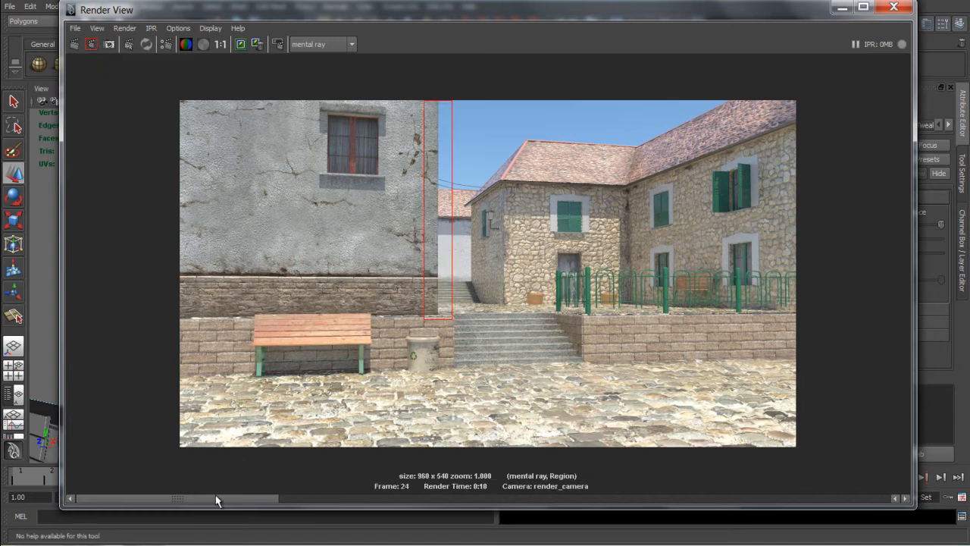
{"action": "left_click_drag", "start_coordinate": [273, 508], "coordinate": [76, 447]}
{"action": "left_click_drag", "start_coordinate": [147, 454], "coordinate": [107, 438]}
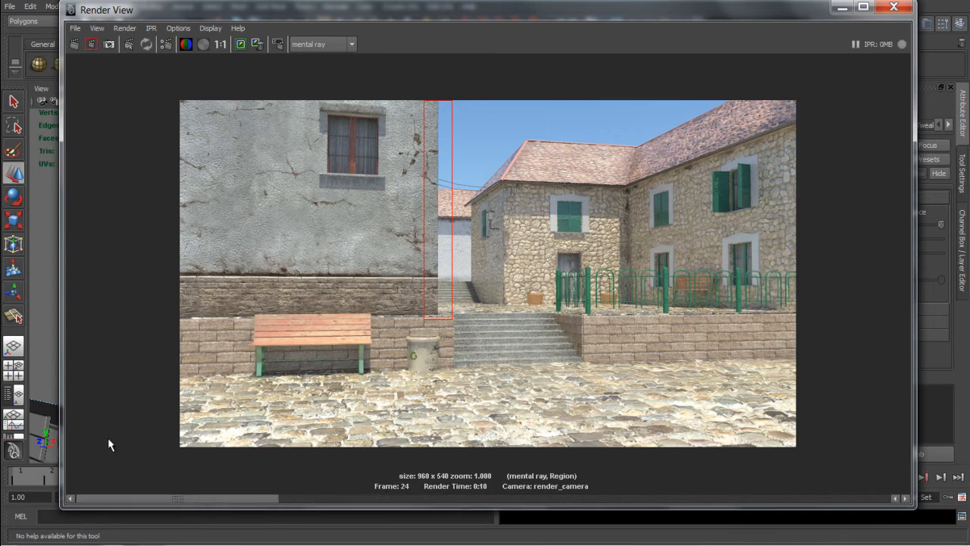
{"action": "left_click", "coordinate": [904, 9]}
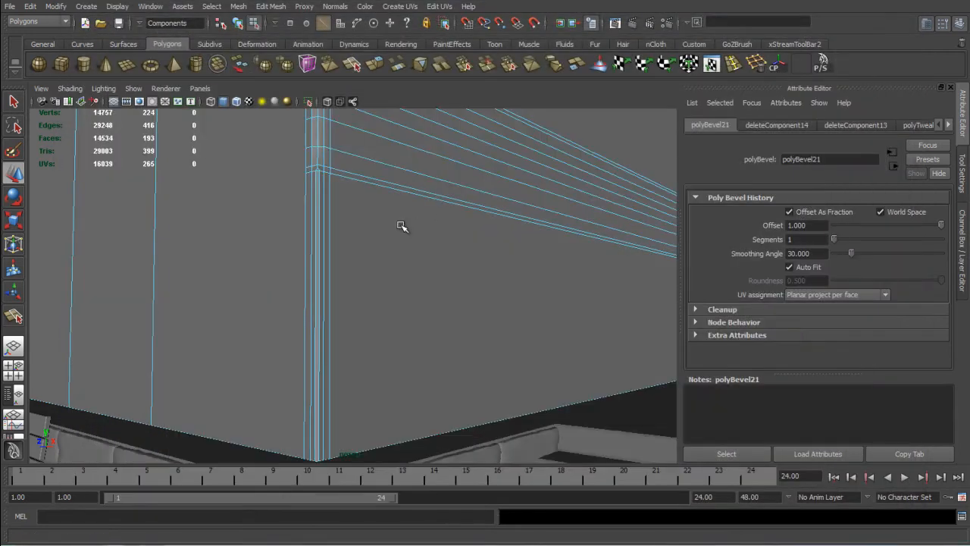
Show the scene through render_camera in the side-view panel with shaded display and return the wall mesh to object mode.
{"action": "left_click_drag", "start_coordinate": [318, 182], "coordinate": [476, 260], "text": "alt"}
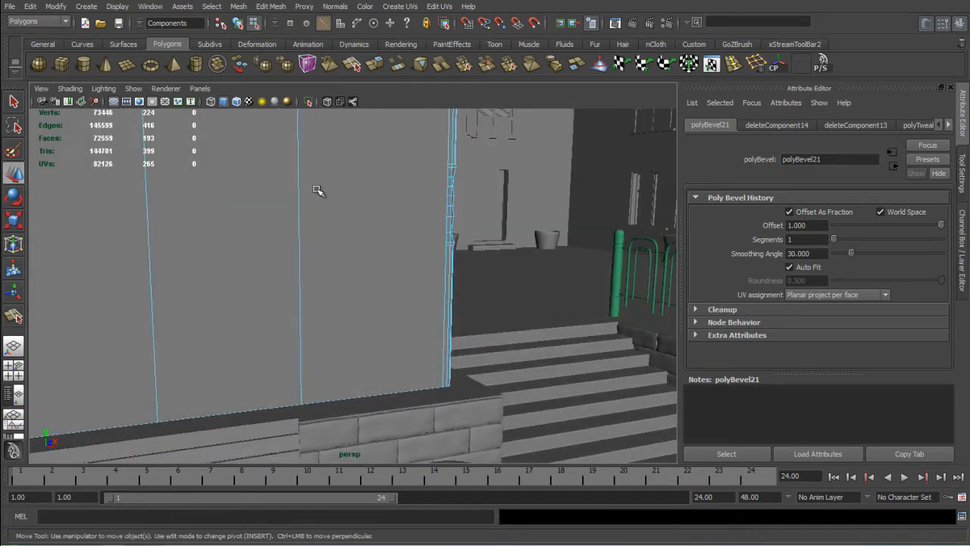
{"action": "key", "text": "space"}
{"action": "right_click", "coordinate": [370, 283]}
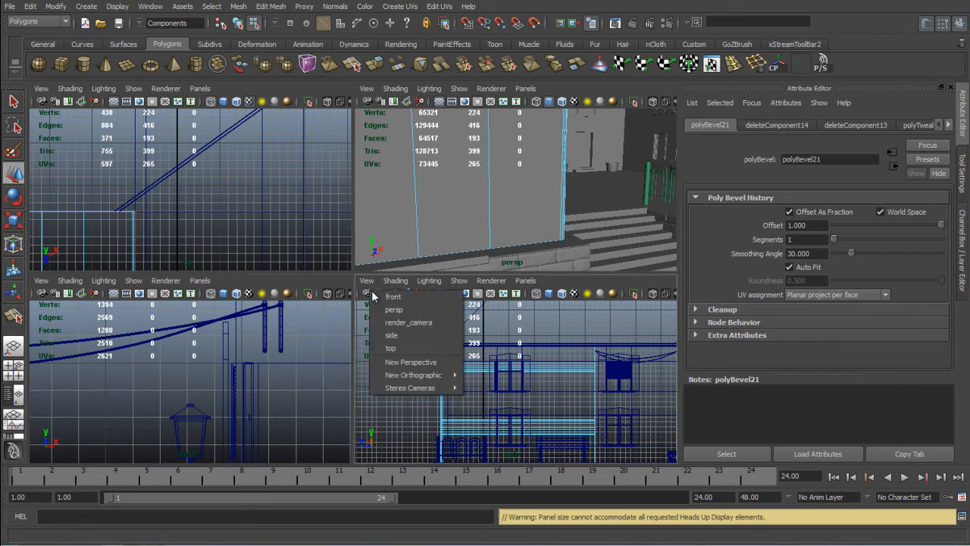
{"action": "left_click", "coordinate": [390, 322]}
{"action": "key", "text": "space"}
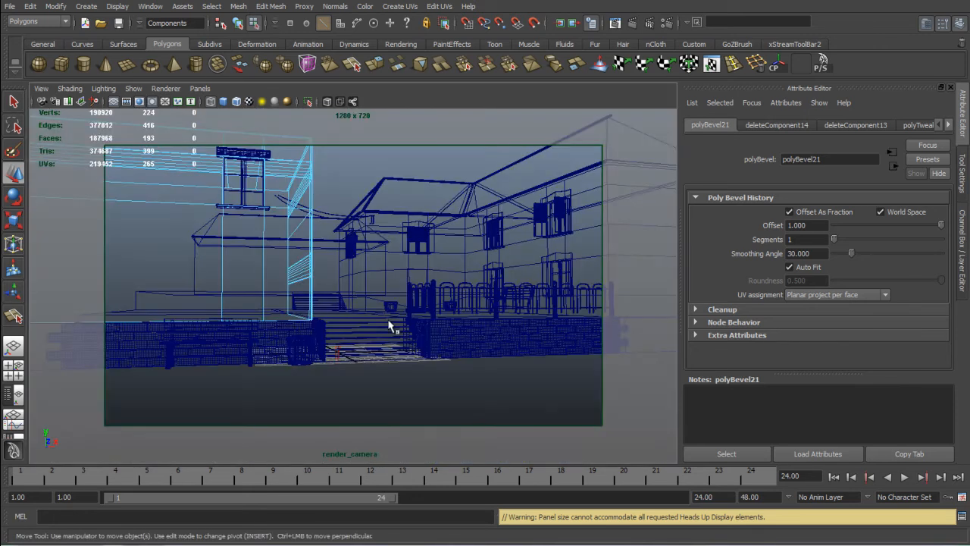
{"action": "key", "text": "5"}
{"action": "right_click_drag", "start_coordinate": [394, 218], "coordinate": [444, 199]}
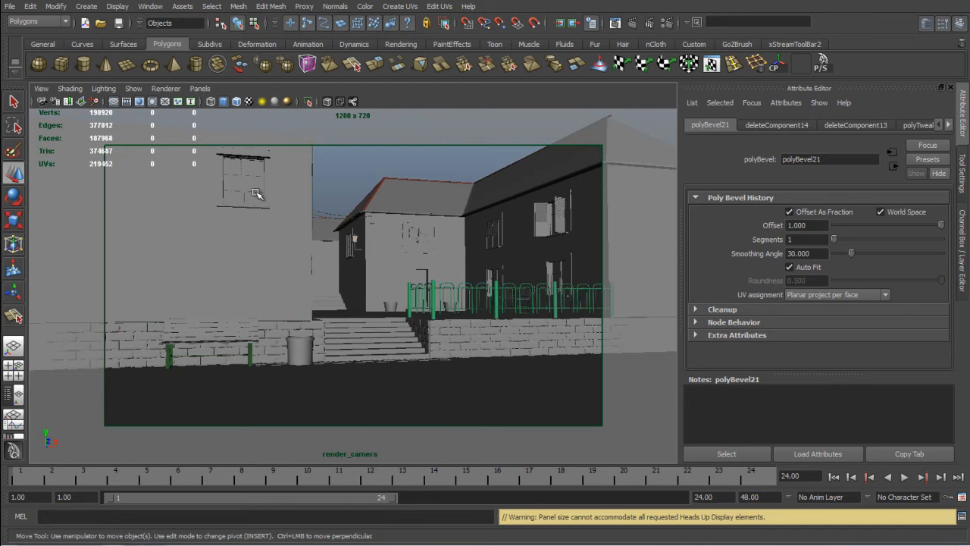
Return to the perspective view, select the plaster wall mesh and switch it to vertex selection.
{"action": "key", "text": "space"}
{"action": "key", "text": "space"}
{"action": "left_click_drag", "start_coordinate": [419, 230], "coordinate": [356, 245], "text": "alt"}
{"action": "left_click", "coordinate": [407, 245]}
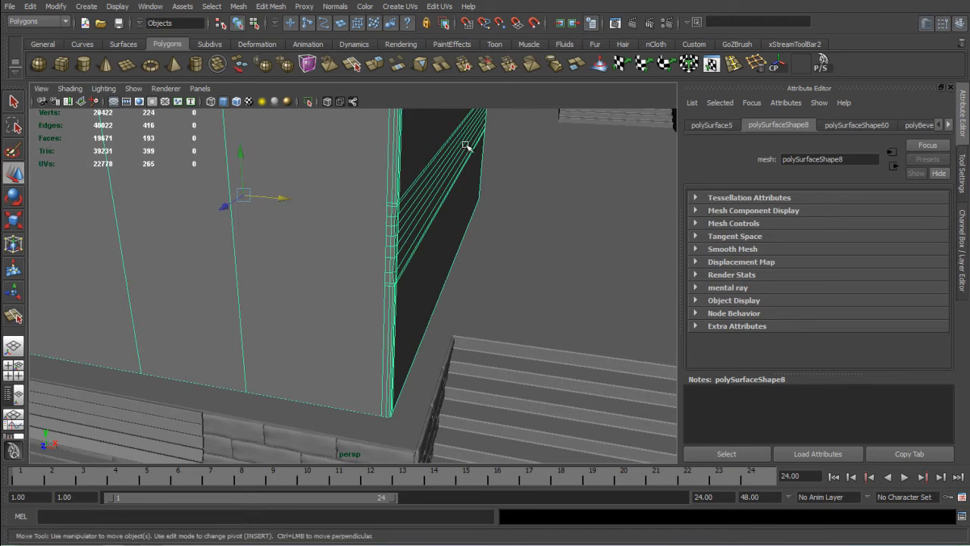
{"action": "scroll", "coordinate": [466, 145], "scroll_direction": "up", "scroll_amount": 8}
{"action": "right_click_drag", "start_coordinate": [494, 252], "coordinate": [445, 249]}
Select the twelve vertices on both sides of the corner edge across the lower band's six inner rows and move them slightly inward.
{"action": "left_click", "coordinate": [497, 230]}
{"action": "key", "text": "f"}
{"action": "left_click", "coordinate": [371, 335], "text": "shift"}
{"action": "left_click", "coordinate": [371, 309], "text": "shift"}
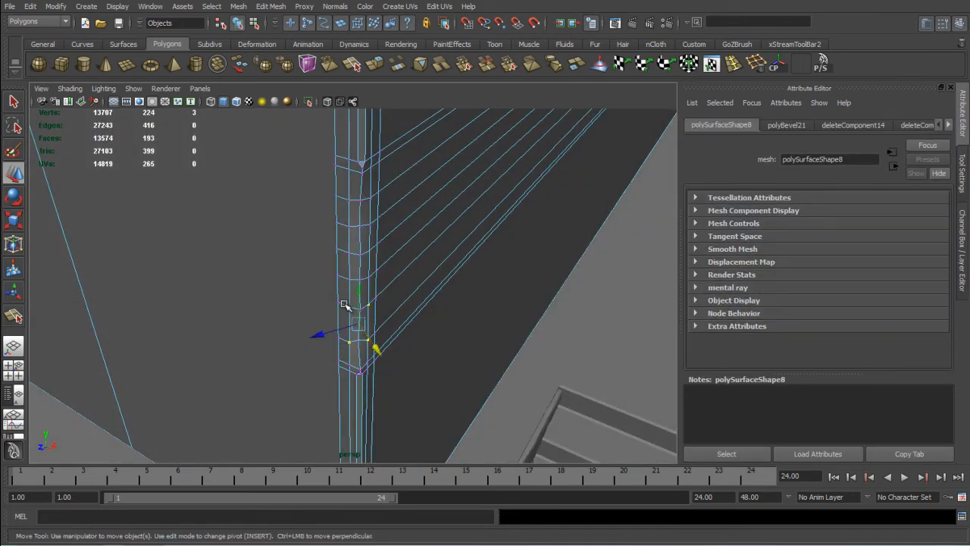
{"action": "left_click", "coordinate": [349, 307], "text": "shift"}
{"action": "left_click", "coordinate": [370, 279], "text": "shift"}
{"action": "left_click", "coordinate": [369, 225], "text": "shift"}
{"action": "left_click", "coordinate": [370, 199], "text": "shift"}
{"action": "left_click", "coordinate": [350, 199], "text": "shift"}
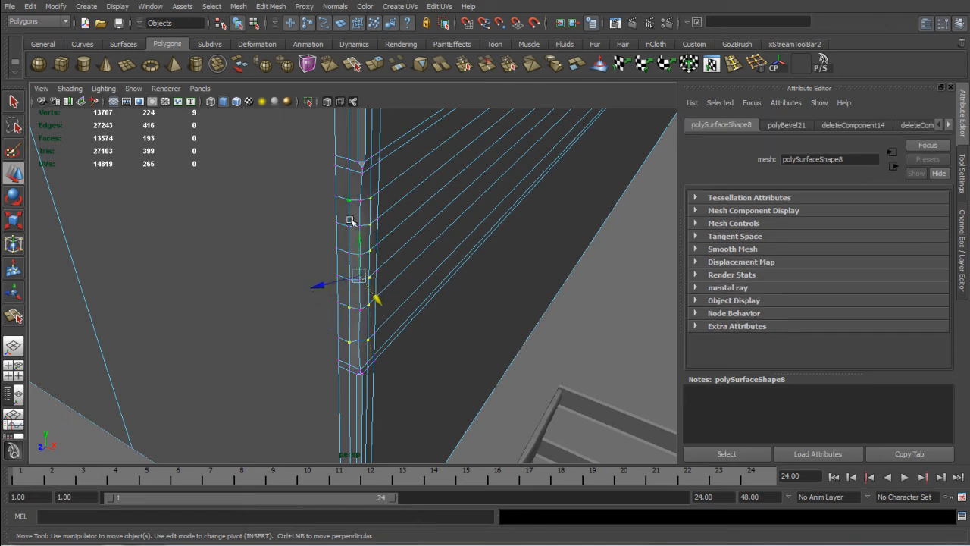
{"action": "left_click", "coordinate": [349, 226], "text": "shift"}
{"action": "left_click", "coordinate": [349, 252], "text": "shift"}
{"action": "left_click", "coordinate": [348, 282], "text": "shift"}
{"action": "left_click_drag", "start_coordinate": [369, 305], "coordinate": [380, 361]}
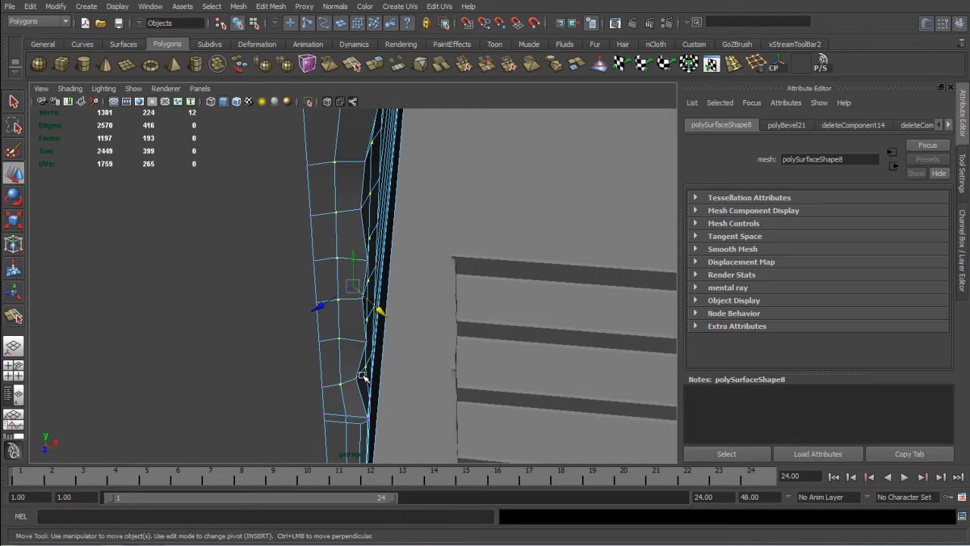
{"action": "key", "text": "ctrl+z"}
{"action": "key", "text": "shift+z"}
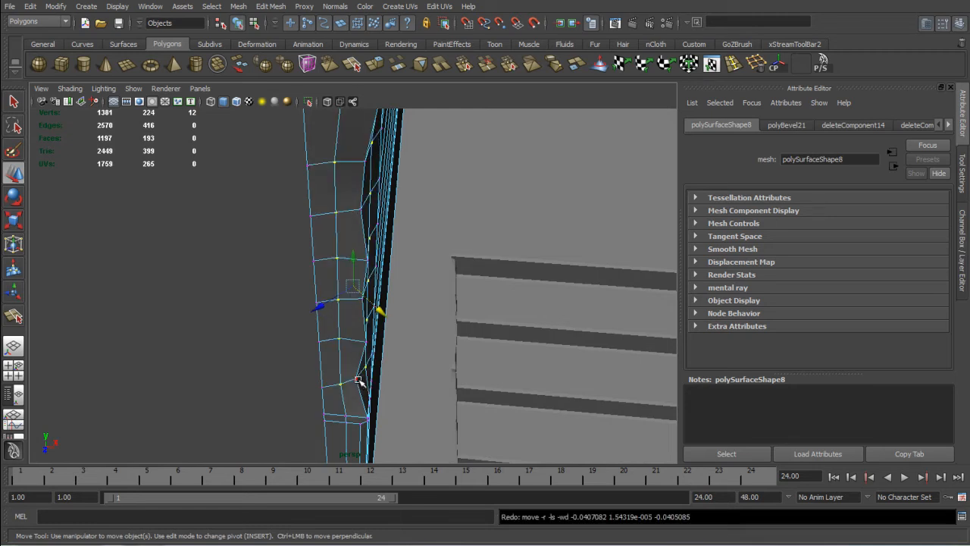
Select the six central corner-edge vertices within the lower band of loops and push them slightly inward.
{"action": "left_click", "coordinate": [359, 381]}
{"action": "left_click", "coordinate": [367, 341], "text": "shift"}
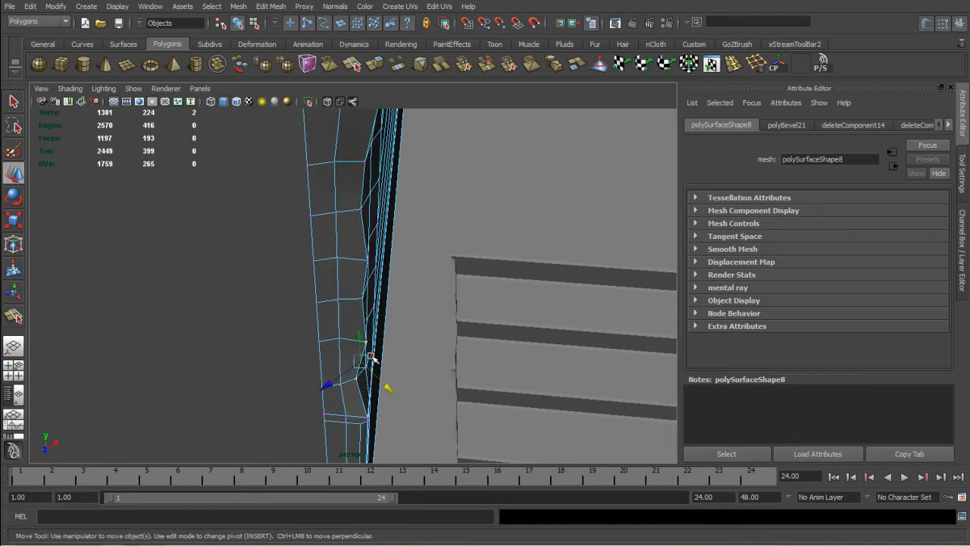
{"action": "left_click", "coordinate": [364, 295], "text": "shift"}
{"action": "left_click", "coordinate": [368, 261], "text": "shift"}
{"action": "left_click", "coordinate": [360, 211], "text": "shift"}
{"action": "left_click", "coordinate": [364, 162], "text": "shift"}
{"action": "left_click_drag", "start_coordinate": [389, 318], "coordinate": [383, 313]}
Pull the two protruding corner vertices at the upper end of the lower band in toward the wall.
{"action": "left_click_drag", "start_coordinate": [433, 242], "coordinate": [422, 297], "text": "alt"}
{"action": "left_click_drag", "start_coordinate": [408, 264], "coordinate": [453, 213], "text": "alt"}
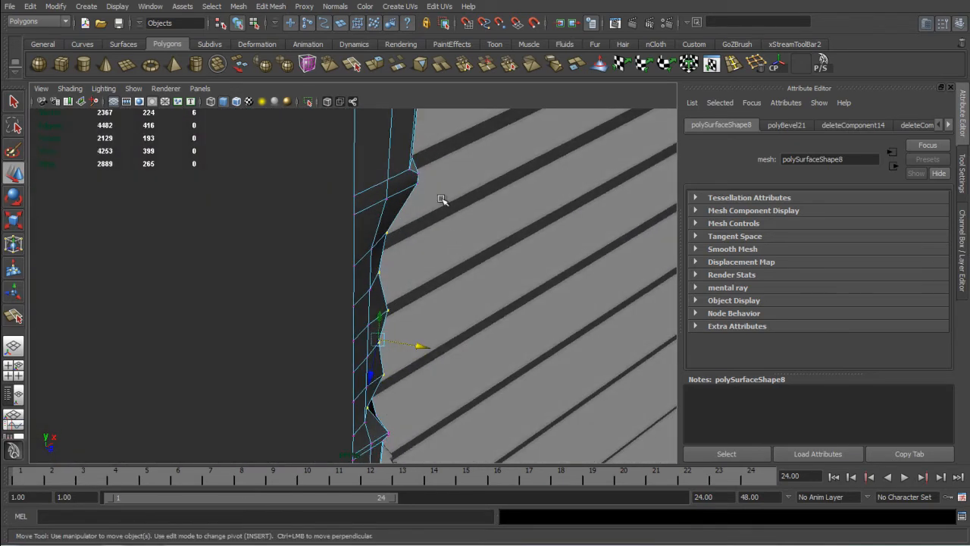
{"action": "left_click", "coordinate": [419, 175]}
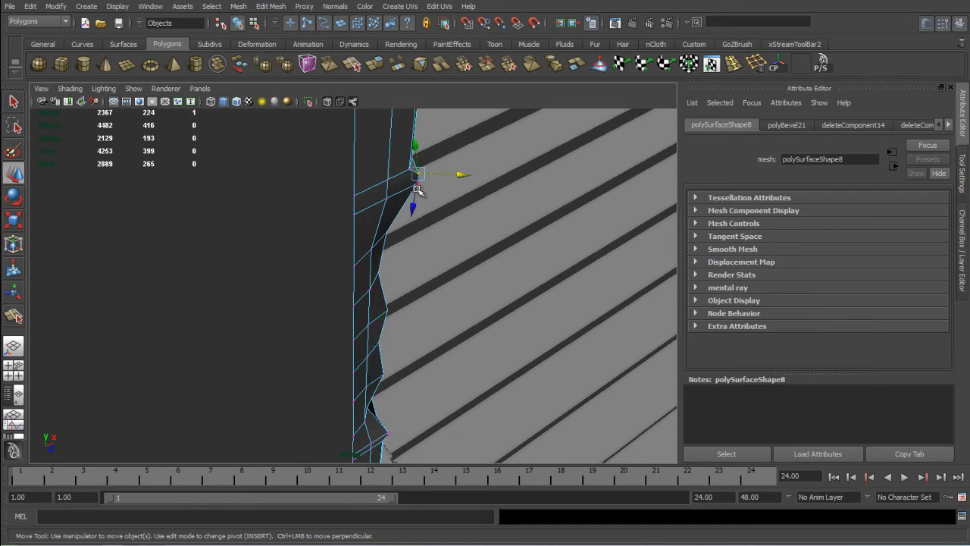
{"action": "left_click_drag", "start_coordinate": [463, 182], "coordinate": [455, 186]}
Select the twelve corner vertices across the upper band's four inner rows and move them slightly inward.
{"action": "scroll", "coordinate": [462, 180], "scroll_direction": "down", "scroll_amount": 2}
{"action": "middle_click_drag", "start_coordinate": [450, 160], "coordinate": [433, 349], "text": "alt"}
{"action": "scroll", "coordinate": [439, 293], "scroll_direction": "down", "scroll_amount": 2}
{"action": "left_click_drag", "start_coordinate": [404, 274], "coordinate": [321, 331], "text": "alt"}
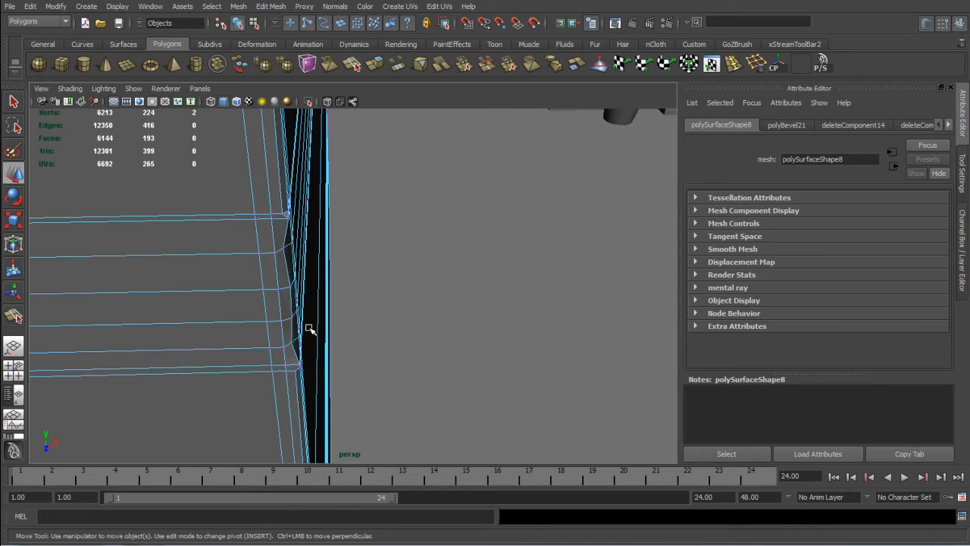
{"action": "left_click", "coordinate": [271, 255]}
{"action": "left_click_drag", "start_coordinate": [280, 278], "coordinate": [280, 303]}
{"action": "left_click", "coordinate": [283, 320], "text": "shift"}
{"action": "left_click", "coordinate": [285, 347], "text": "shift"}
{"action": "left_click_drag", "start_coordinate": [285, 347], "coordinate": [304, 334], "text": "alt"}
{"action": "key", "text": "f"}
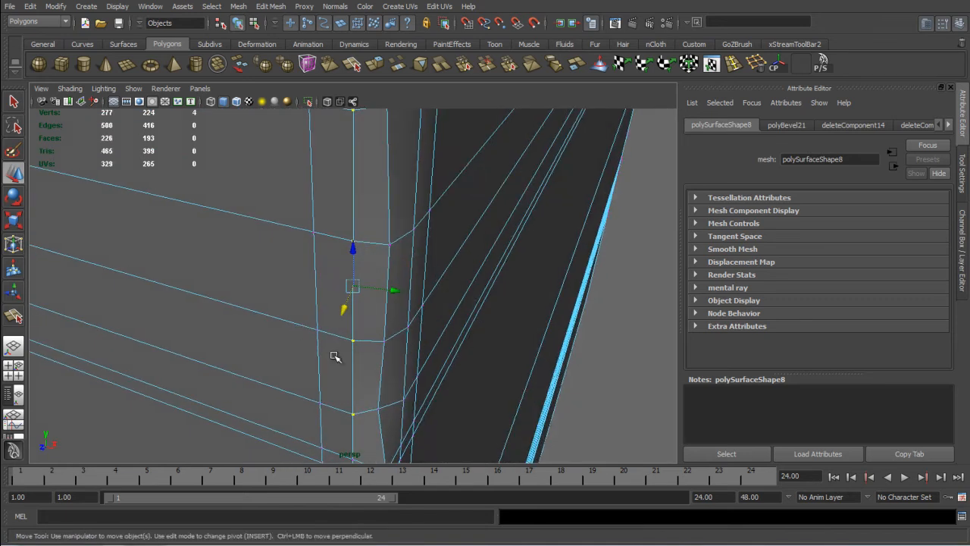
{"action": "left_click", "coordinate": [405, 401], "text": "shift"}
{"action": "left_click", "coordinate": [378, 408], "text": "shift"}
{"action": "left_click", "coordinate": [386, 343], "text": "shift"}
{"action": "left_click", "coordinate": [408, 329], "text": "shift"}
{"action": "left_click", "coordinate": [394, 237], "text": "shift"}
{"action": "left_click", "coordinate": [414, 232], "text": "shift"}
{"action": "middle_click_drag", "start_coordinate": [409, 186], "coordinate": [400, 307], "text": "alt"}
{"action": "left_click", "coordinate": [381, 242], "text": "shift"}
{"action": "left_click", "coordinate": [416, 234], "text": "shift"}
{"action": "left_click_drag", "start_coordinate": [398, 232], "coordinate": [465, 261], "text": "alt"}
{"action": "mouse_move", "coordinate": [471, 450]}
{"action": "left_mouse_down"}
{"action": "mouse_move", "coordinate": [462, 447]}
{"action": "mouse_move", "coordinate": [469, 450]}
{"action": "left_mouse_up"}
Move the protruding corner vertex at the upper band's top end inward and select a central corner vertex inside that band.
{"action": "left_click", "coordinate": [486, 177]}
{"action": "left_click_drag", "start_coordinate": [528, 182], "coordinate": [514, 183]}
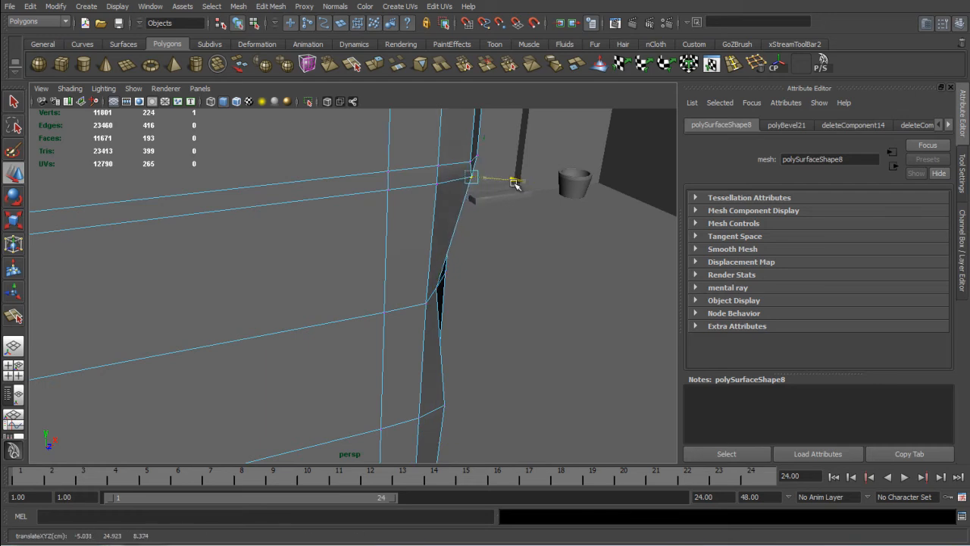
{"action": "left_click_drag", "start_coordinate": [537, 275], "coordinate": [483, 322], "text": "alt"}
{"action": "middle_click_drag", "start_coordinate": [498, 318], "coordinate": [523, 215], "text": "alt"}
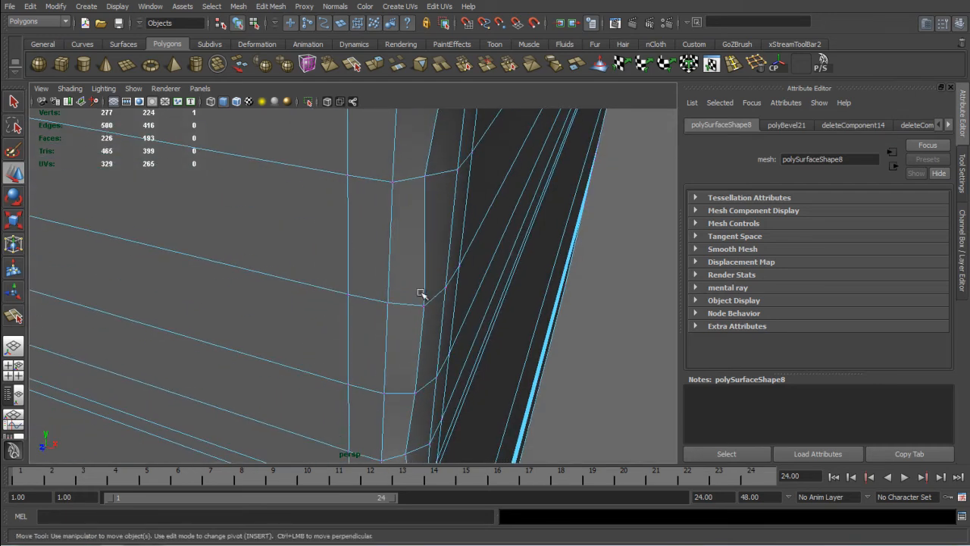
{"action": "left_click", "coordinate": [430, 308]}
{"action": "left_click", "coordinate": [426, 307]}
{"action": "left_click_drag", "start_coordinate": [444, 328], "coordinate": [466, 353]}
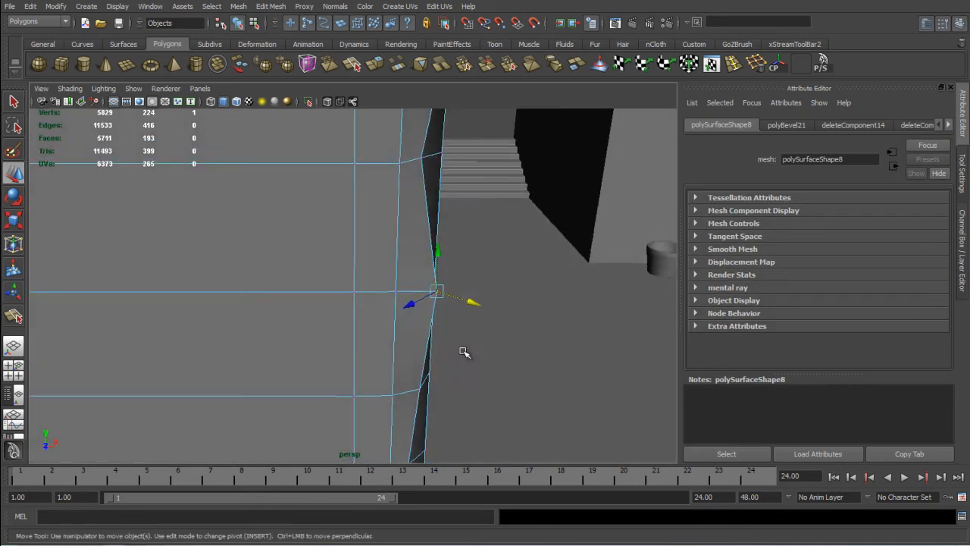
Render the marked corner region again to check the reshaped vertices, and close the render window.
{"action": "left_click", "coordinate": [615, 23]}
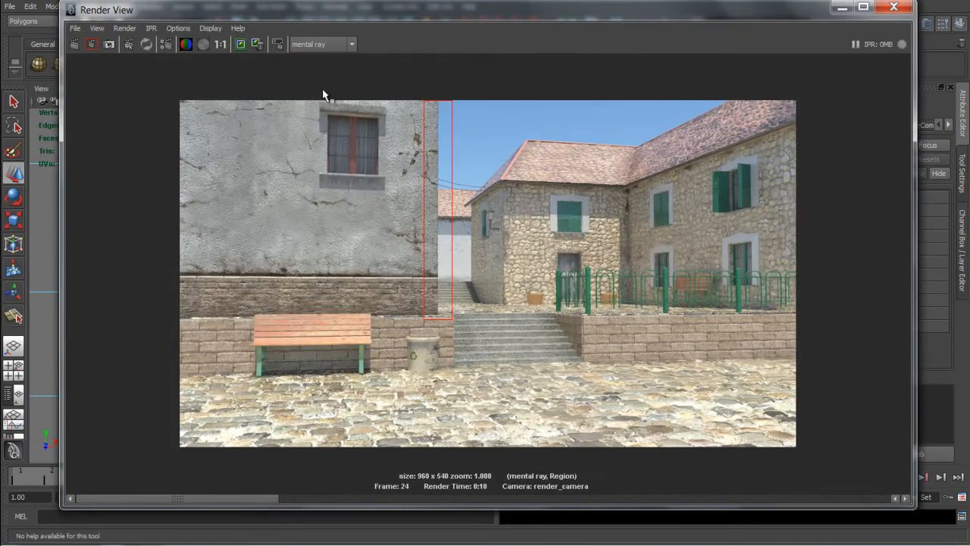
{"action": "left_click", "coordinate": [92, 45]}
{"action": "left_click", "coordinate": [893, 6]}
Return the wall mesh to object mode and clear the selection with the whole scene in view.
{"action": "right_click_drag", "start_coordinate": [422, 250], "coordinate": [354, 259], "text": "alt"}
{"action": "right_click_drag", "start_coordinate": [242, 266], "coordinate": [329, 242]}
{"action": "scroll", "coordinate": [301, 268], "scroll_direction": "down", "scroll_amount": 6}
{"action": "left_click", "coordinate": [243, 291]}
{"action": "scroll", "coordinate": [245, 292], "scroll_direction": "up", "scroll_amount": 3}
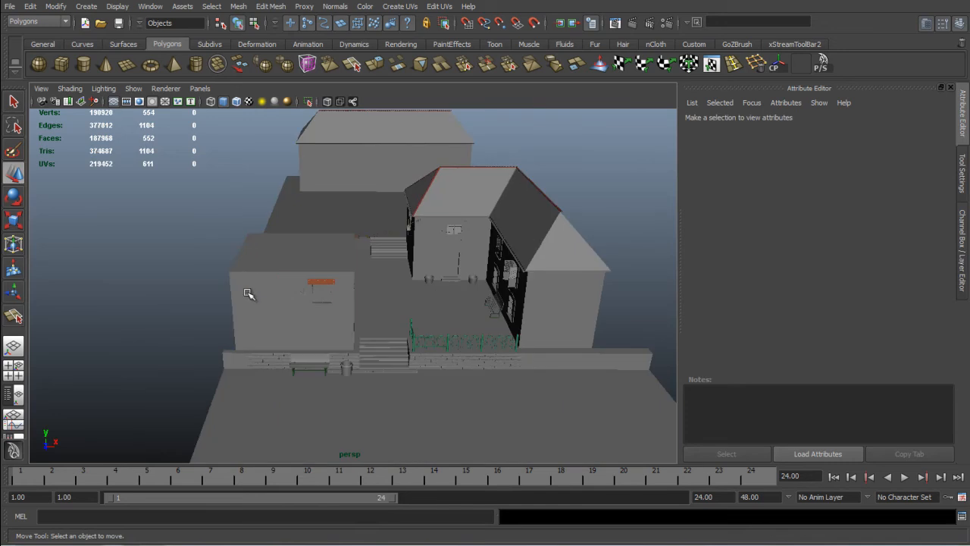
{"action": "left_click", "coordinate": [323, 287]}
{"action": "left_click", "coordinate": [178, 297]}
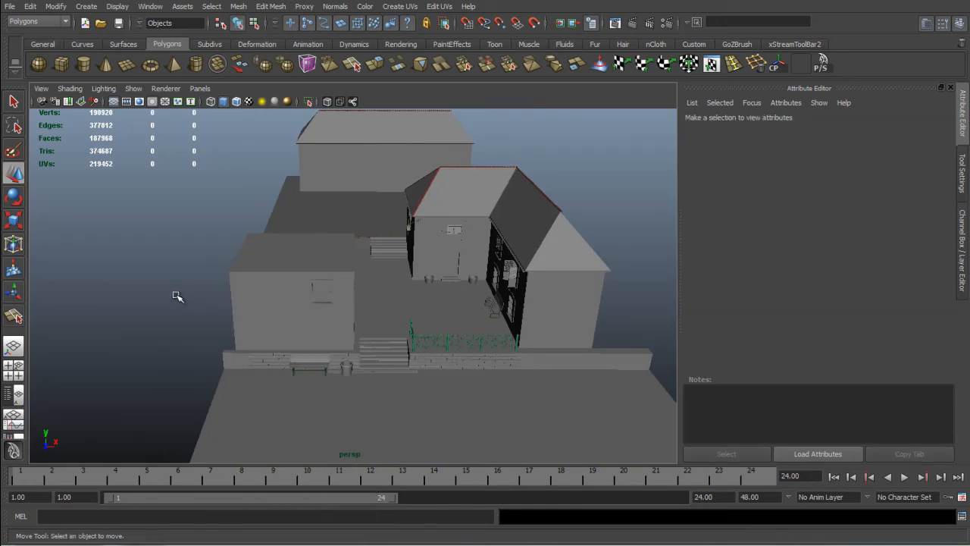
Activate the Select Tool with its settings shown and select the pot beside the stone house's doorway.
{"action": "double_click", "coordinate": [13, 100]}
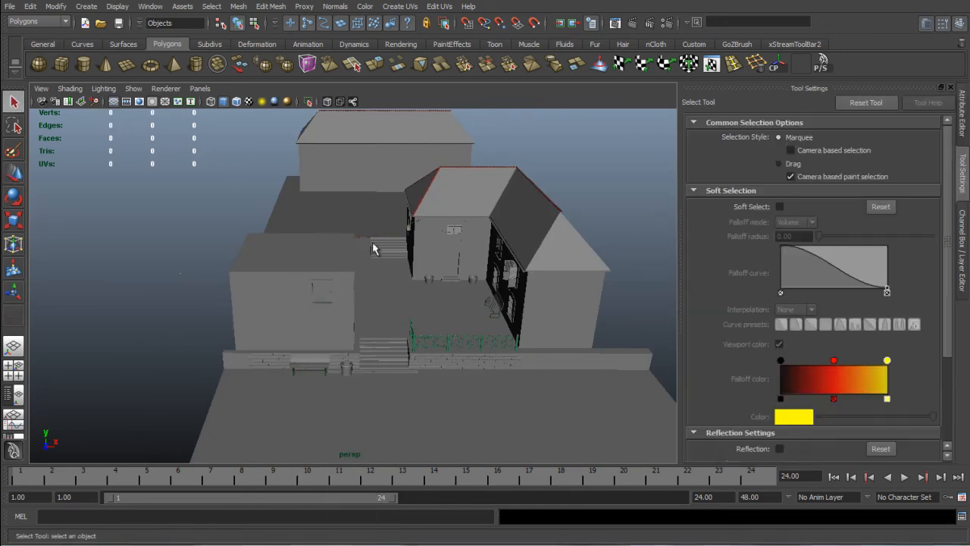
{"action": "left_click_drag", "start_coordinate": [615, 331], "coordinate": [331, 241], "text": "alt"}
{"action": "scroll", "coordinate": [356, 314], "scroll_direction": "down", "scroll_amount": 3}
{"action": "scroll", "coordinate": [394, 310], "scroll_direction": "up", "scroll_amount": 6}
{"action": "left_click", "coordinate": [497, 279]}
{"action": "middle_click_drag", "start_coordinate": [595, 318], "coordinate": [466, 189], "text": "alt"}
{"action": "left_click_drag", "start_coordinate": [493, 241], "coordinate": [510, 256], "text": "alt"}
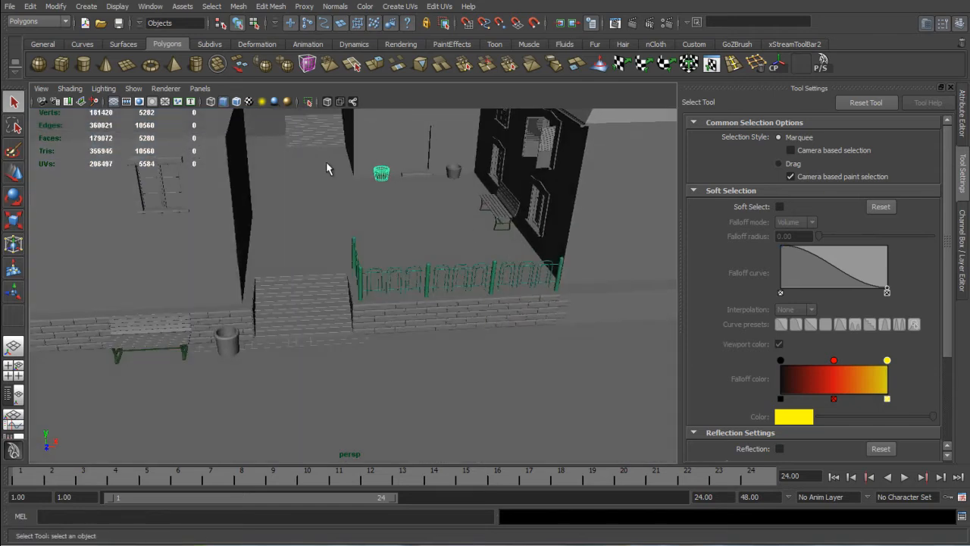
{"action": "left_click", "coordinate": [39, 21]}
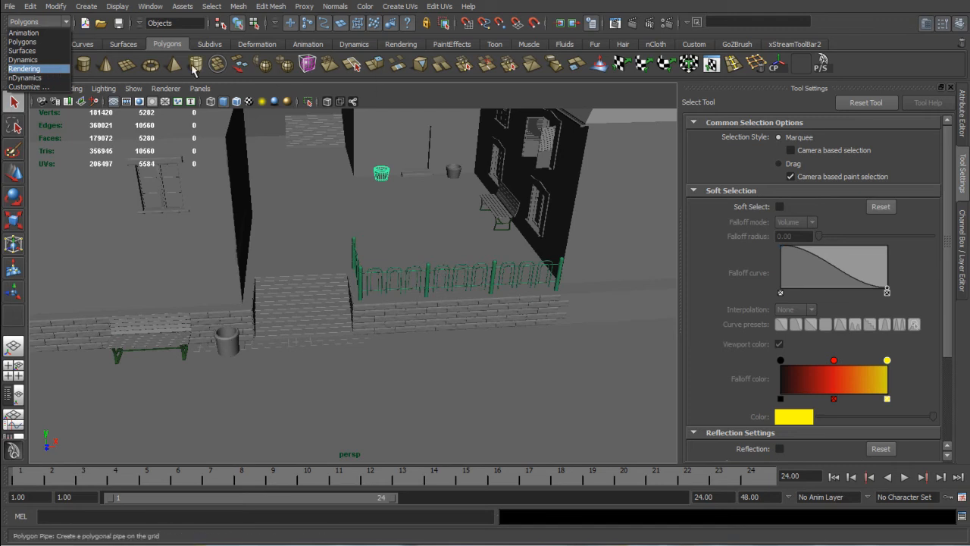
{"action": "left_click", "coordinate": [58, 69]}
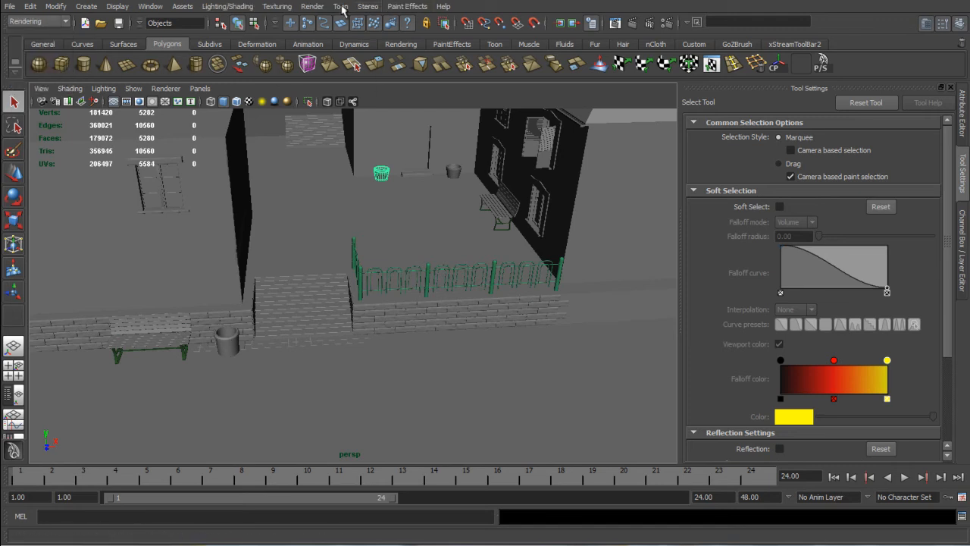
{"action": "left_click", "coordinate": [39, 22]}
{"action": "left_click", "coordinate": [54, 40]}
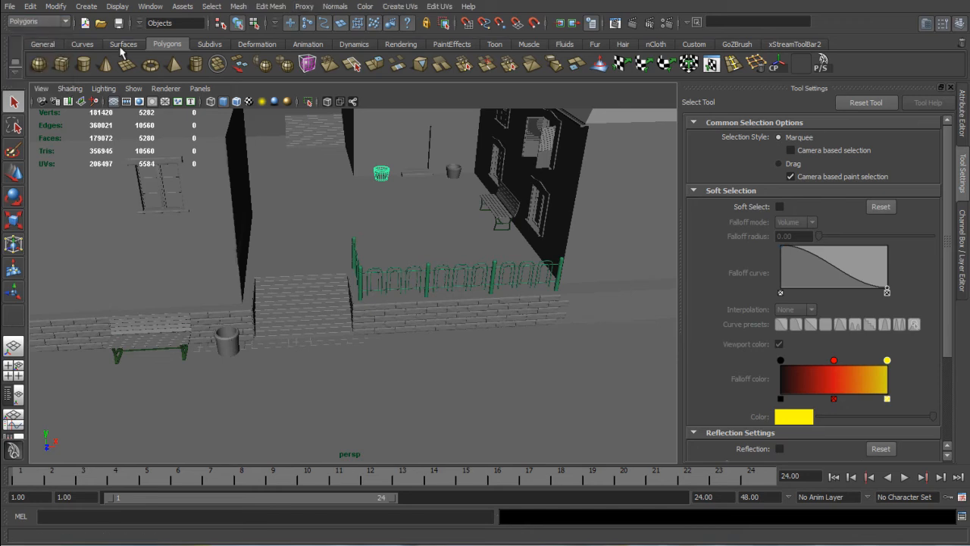
Bring up the Paint Effects brush presets and open the Visor's brush library with the whole scene in view.
{"action": "left_click", "coordinate": [403, 44]}
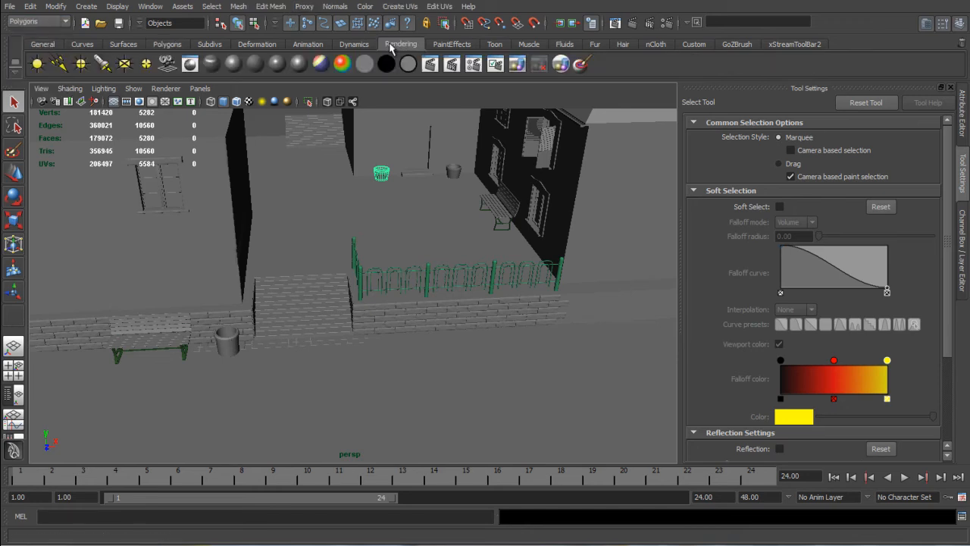
{"action": "left_click", "coordinate": [457, 45]}
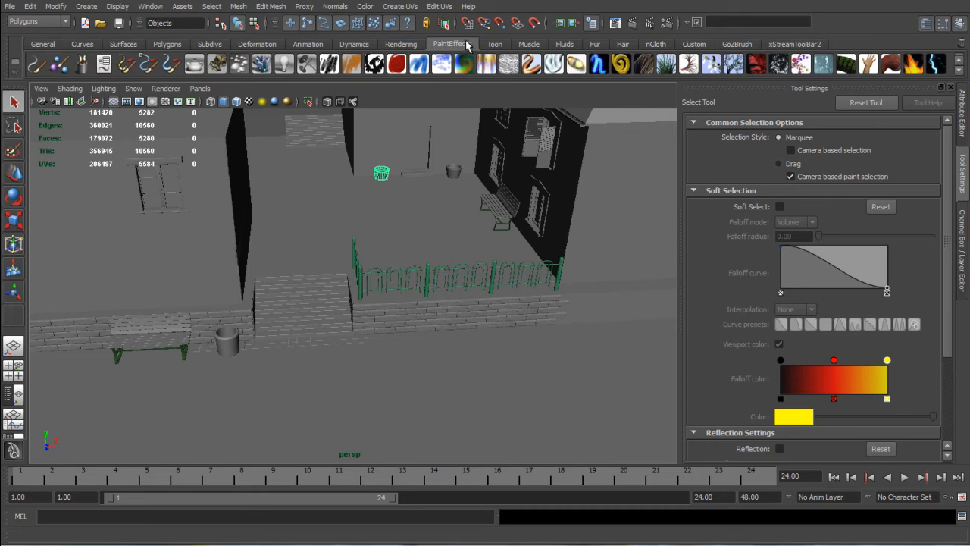
{"action": "left_click_drag", "start_coordinate": [461, 278], "coordinate": [444, 243], "text": "alt"}
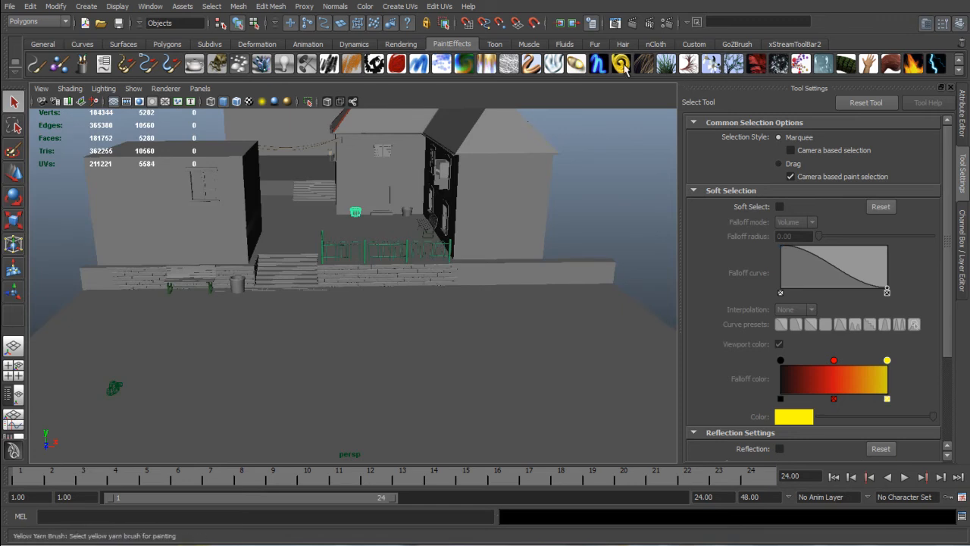
{"action": "left_click", "coordinate": [84, 67]}
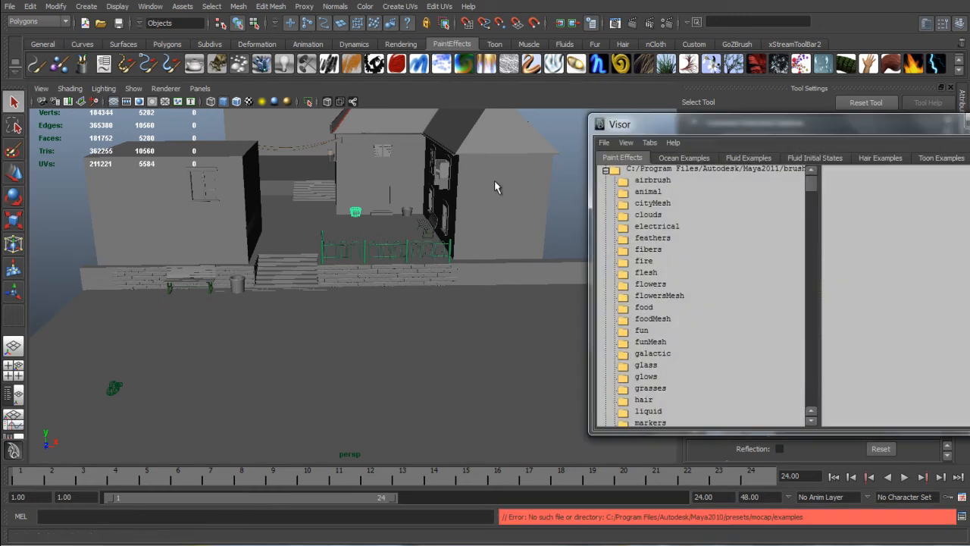
Browse the Visor's brush folders, including pencils, plants, trees, treesMesh, glass, grasses and flowers, for something that suits the pots.
{"action": "scroll", "coordinate": [702, 225], "scroll_direction": "down", "scroll_amount": 4}
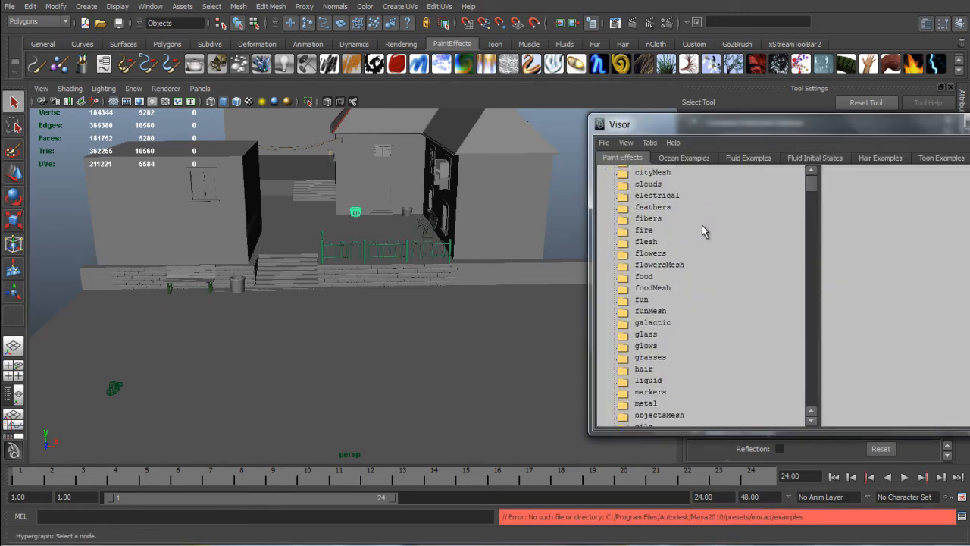
{"action": "scroll", "coordinate": [729, 198], "scroll_direction": "down", "scroll_amount": 3}
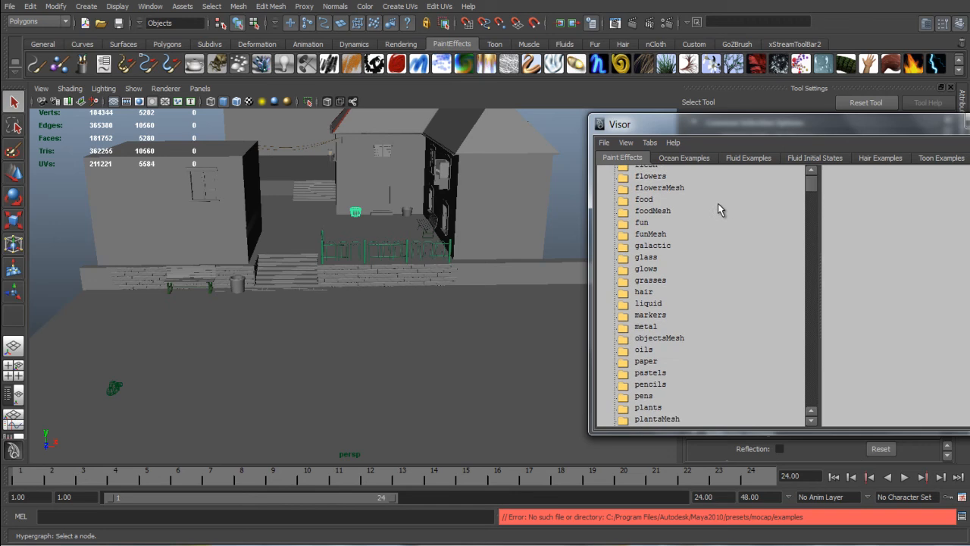
{"action": "left_click", "coordinate": [637, 317]}
{"action": "left_click", "coordinate": [648, 338]}
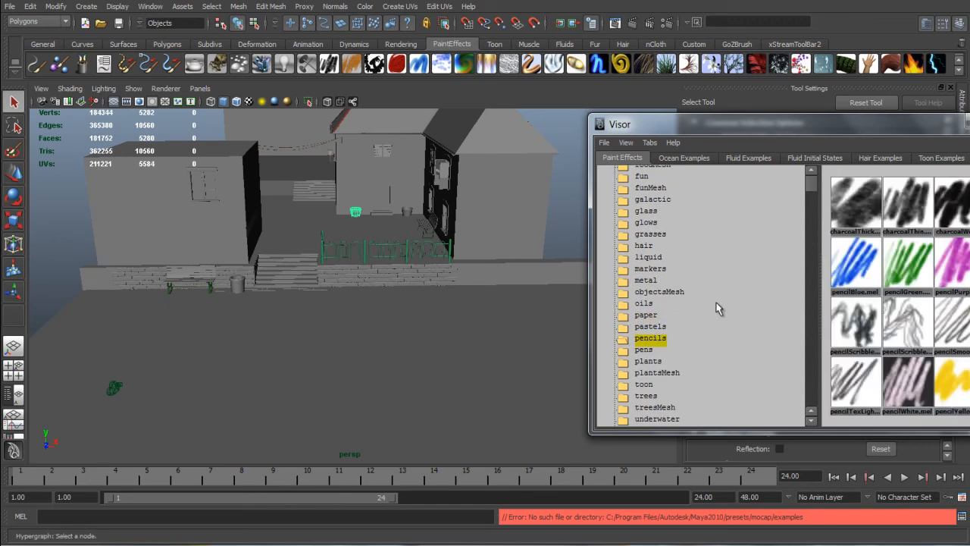
{"action": "left_click", "coordinate": [644, 363]}
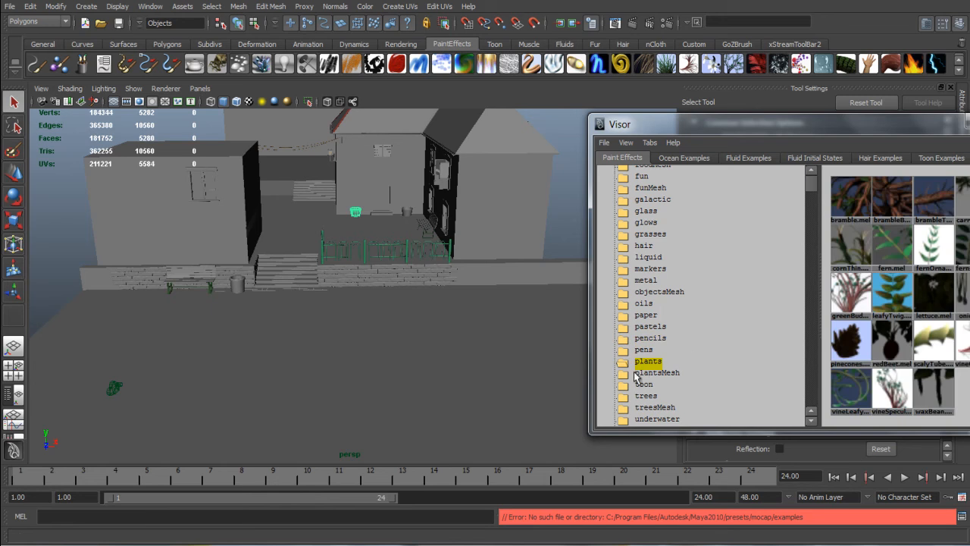
{"action": "scroll", "coordinate": [692, 292], "scroll_direction": "down", "scroll_amount": 4}
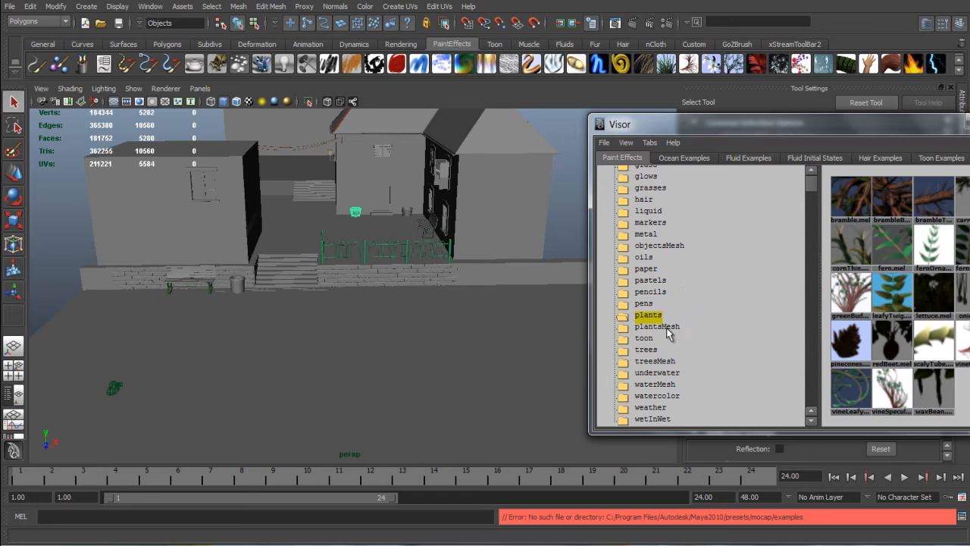
{"action": "left_click", "coordinate": [643, 339]}
{"action": "left_click", "coordinate": [645, 352]}
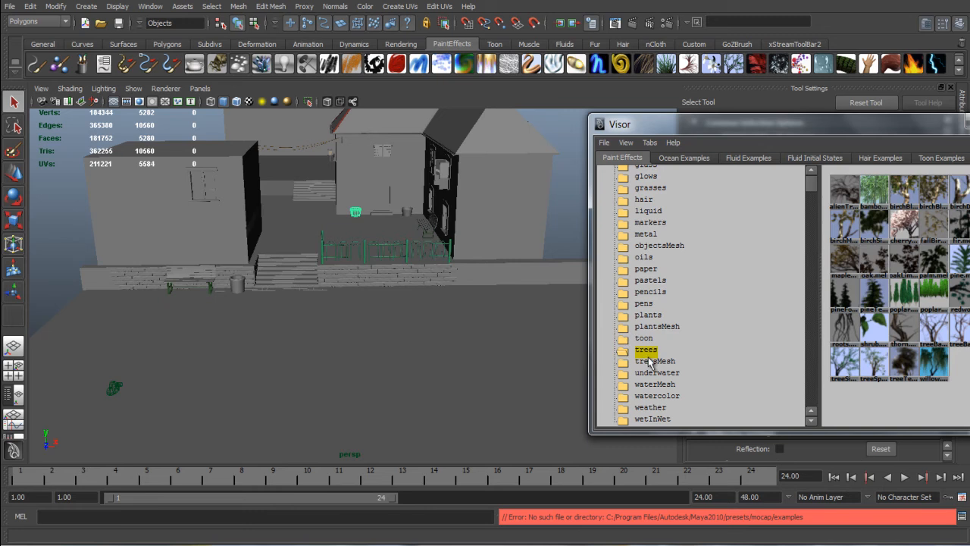
{"action": "left_click", "coordinate": [652, 362]}
{"action": "scroll", "coordinate": [682, 303], "scroll_direction": "up", "scroll_amount": 3}
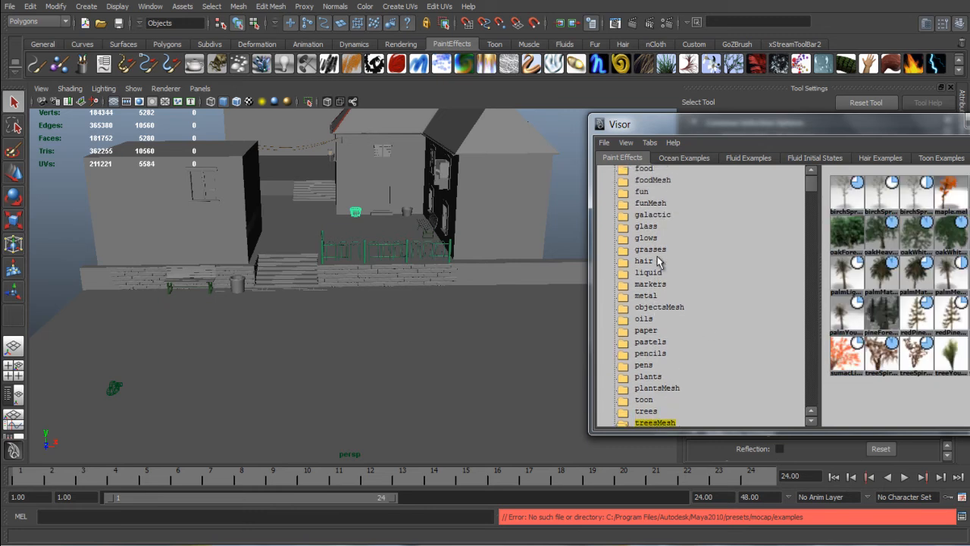
{"action": "left_click", "coordinate": [646, 227]}
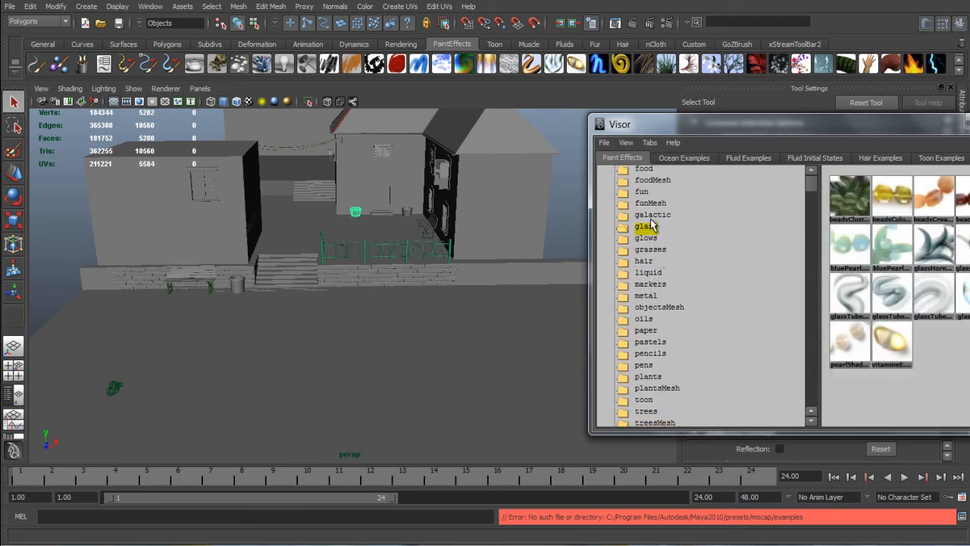
{"action": "left_click", "coordinate": [648, 250]}
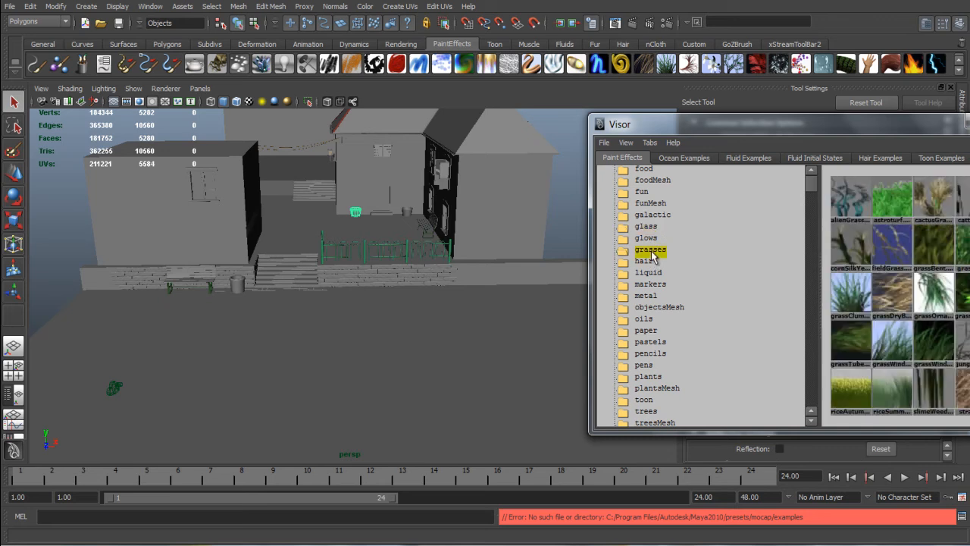
{"action": "scroll", "coordinate": [696, 291], "scroll_direction": "up", "scroll_amount": 5}
{"action": "left_click", "coordinate": [652, 253]}
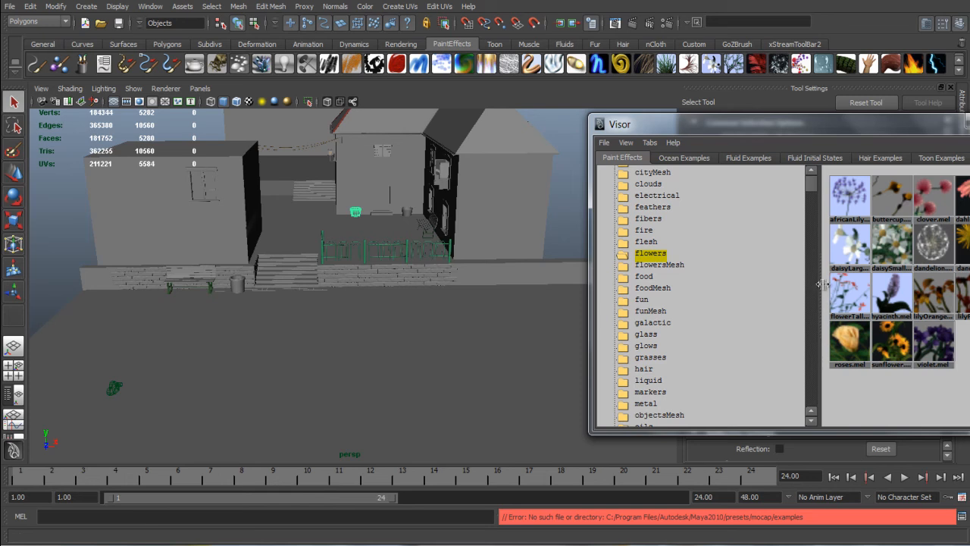
{"action": "scroll", "coordinate": [722, 276], "scroll_direction": "up", "scroll_amount": 2}
{"action": "scroll", "coordinate": [723, 279], "scroll_direction": "down", "scroll_amount": 5}
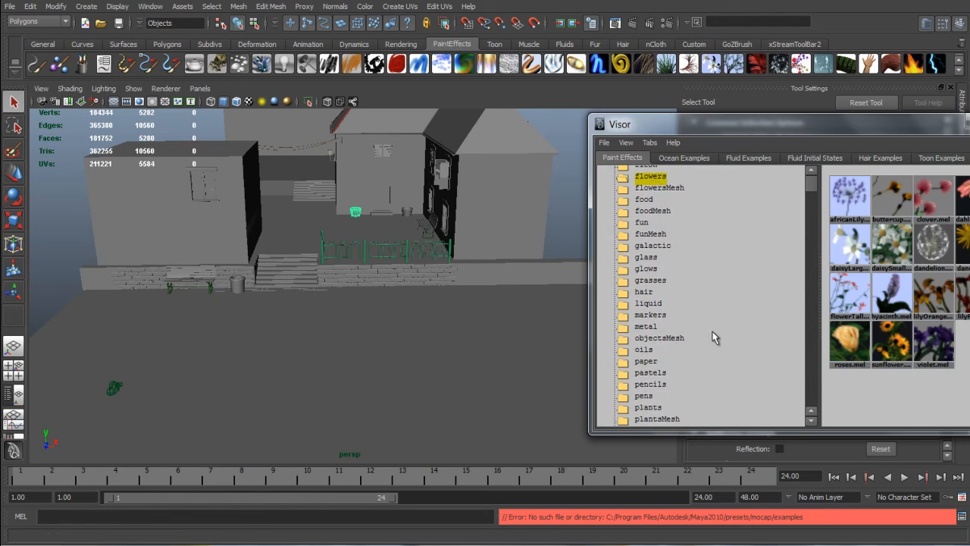
Choose the fernsTextured brush from the plants folder and close the Visor.
{"action": "left_click", "coordinate": [648, 407]}
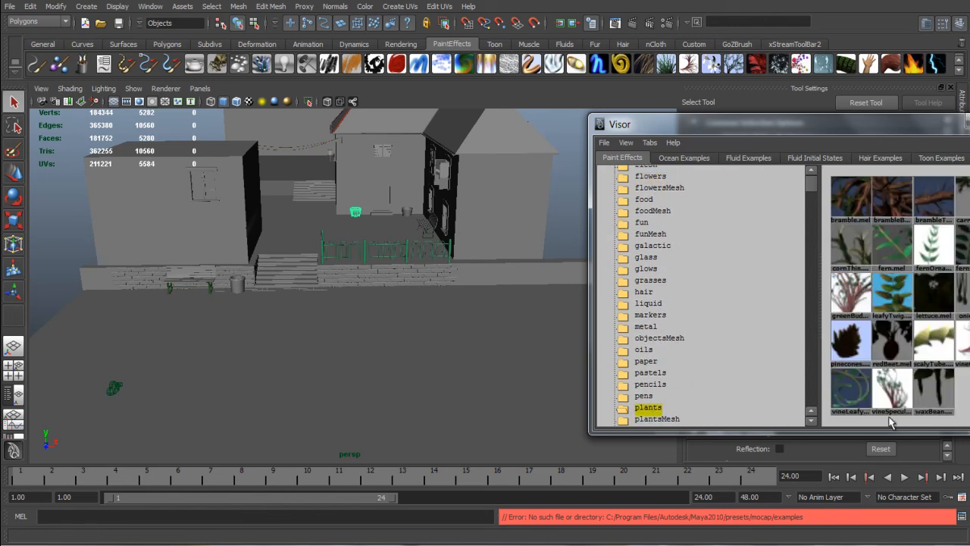
{"action": "left_click", "coordinate": [963, 246]}
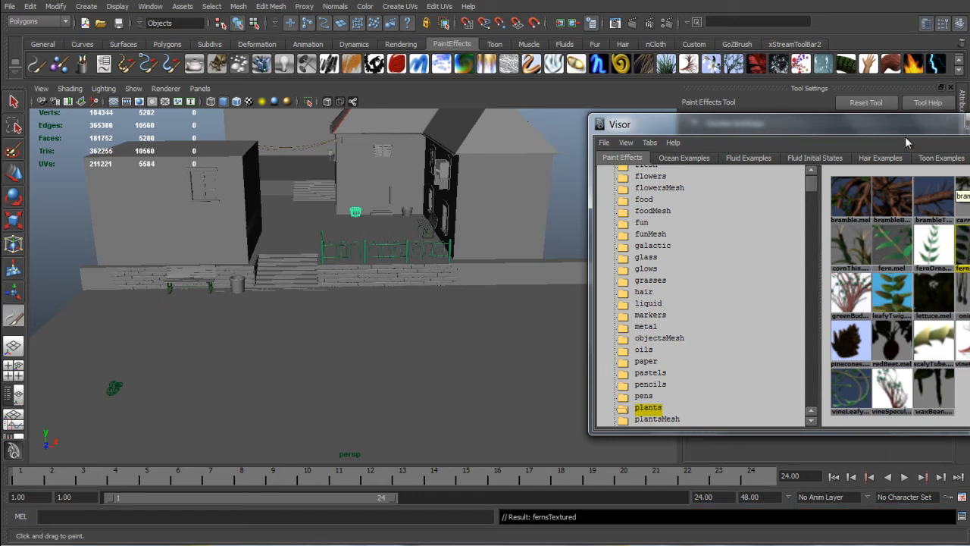
{"action": "left_click_drag", "start_coordinate": [901, 127], "coordinate": [758, 125]}
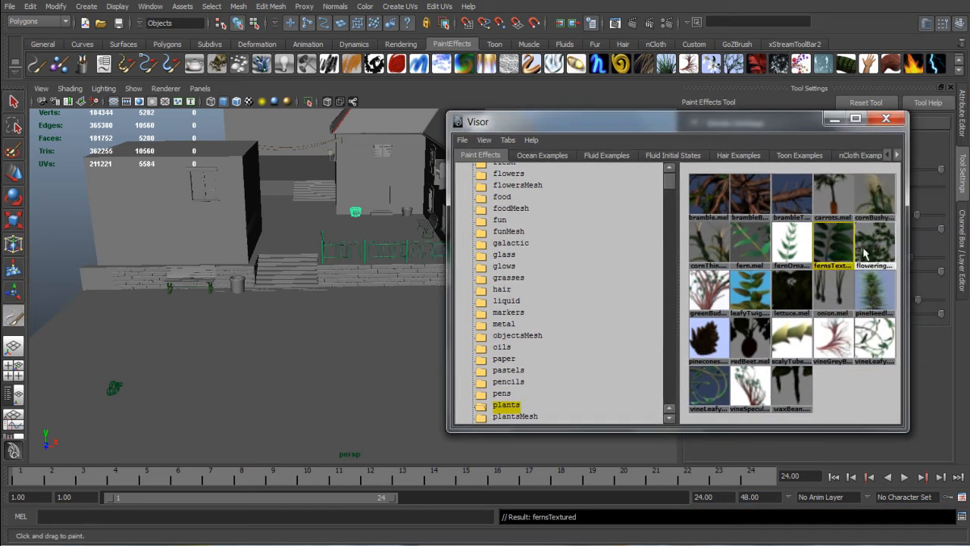
{"action": "left_click", "coordinate": [884, 120]}
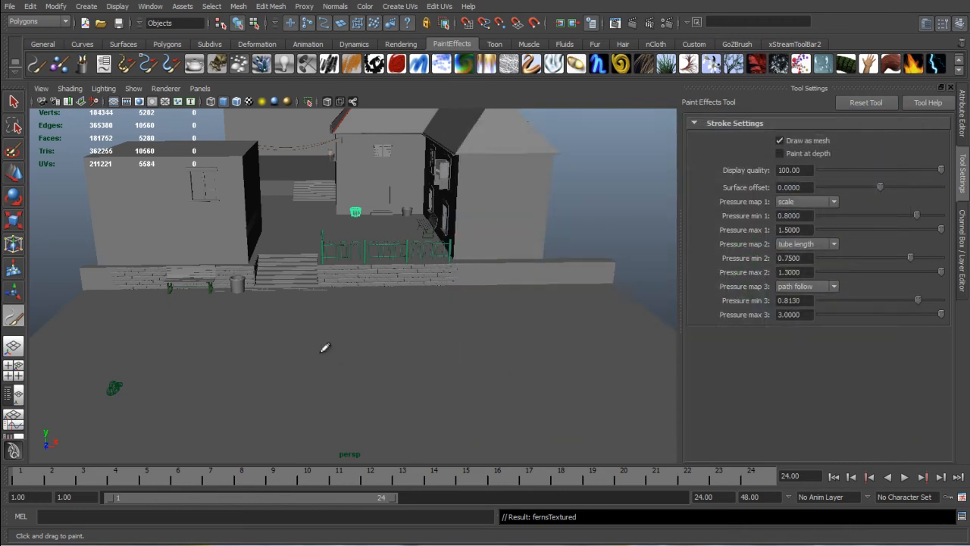
Try a long fern stroke across the ground in front of the brick wall, and undo it.
{"action": "scroll", "coordinate": [322, 336], "scroll_direction": "up", "scroll_amount": 4}
{"action": "left_click_drag", "start_coordinate": [320, 331], "coordinate": [319, 346], "text": "alt"}
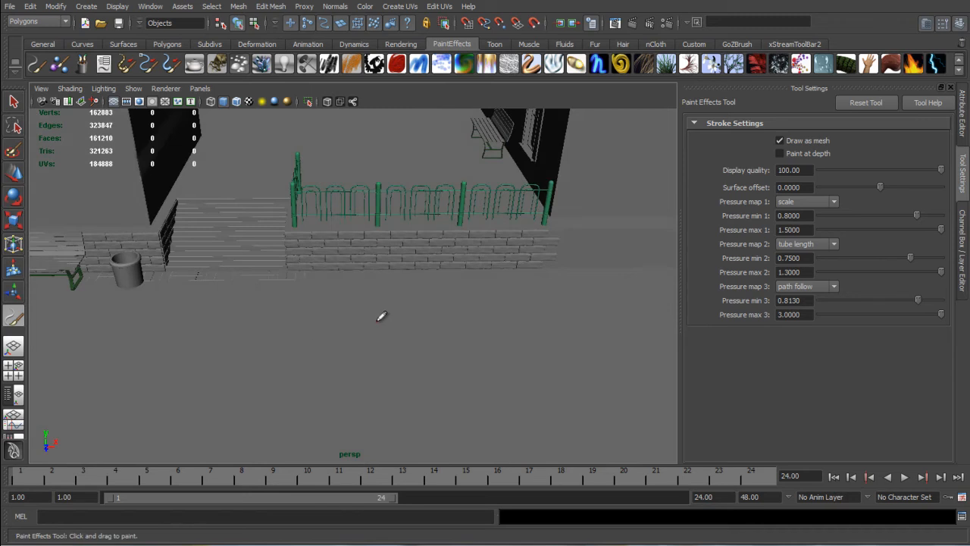
{"action": "mouse_move", "coordinate": [398, 322]}
{"action": "left_mouse_down"}
{"action": "mouse_move", "coordinate": [407, 313]}
{"action": "mouse_move", "coordinate": [409, 344]}
{"action": "mouse_move", "coordinate": [455, 358]}
{"action": "mouse_move", "coordinate": [473, 311]}
{"action": "mouse_move", "coordinate": [491, 338]}
{"action": "left_mouse_up"}
{"action": "scroll", "coordinate": [409, 344], "scroll_direction": "up", "scroll_amount": 5}
{"action": "key", "text": "ctrl+z"}
Paint one short fern stroke on the ground in front of the brick wall and activate the Move Tool.
{"action": "left_click_drag", "start_coordinate": [473, 224], "coordinate": [370, 173], "text": "alt"}
{"action": "left_click_drag", "start_coordinate": [398, 335], "coordinate": [411, 349], "text": "alt"}
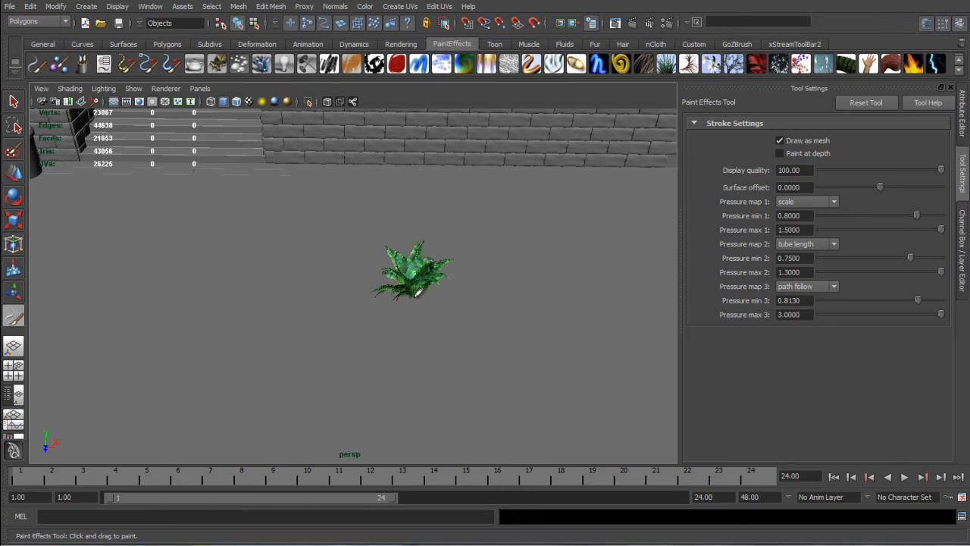
{"action": "left_click_drag", "start_coordinate": [417, 293], "coordinate": [419, 294]}
{"action": "scroll", "coordinate": [424, 329], "scroll_direction": "up", "scroll_amount": 5}
{"action": "mouse_move", "coordinate": [424, 329]}
{"action": "left_mouse_down", "text": "alt"}
{"action": "mouse_move", "coordinate": [520, 321]}
{"action": "mouse_move", "coordinate": [332, 327]}
{"action": "mouse_move", "coordinate": [504, 313]}
{"action": "left_mouse_up", "text": "alt"}
{"action": "key", "text": "w"}
{"action": "scroll", "coordinate": [503, 280], "scroll_direction": "down", "scroll_amount": 5}
{"action": "left_click_drag", "start_coordinate": [348, 285], "coordinate": [467, 258], "text": "alt"}
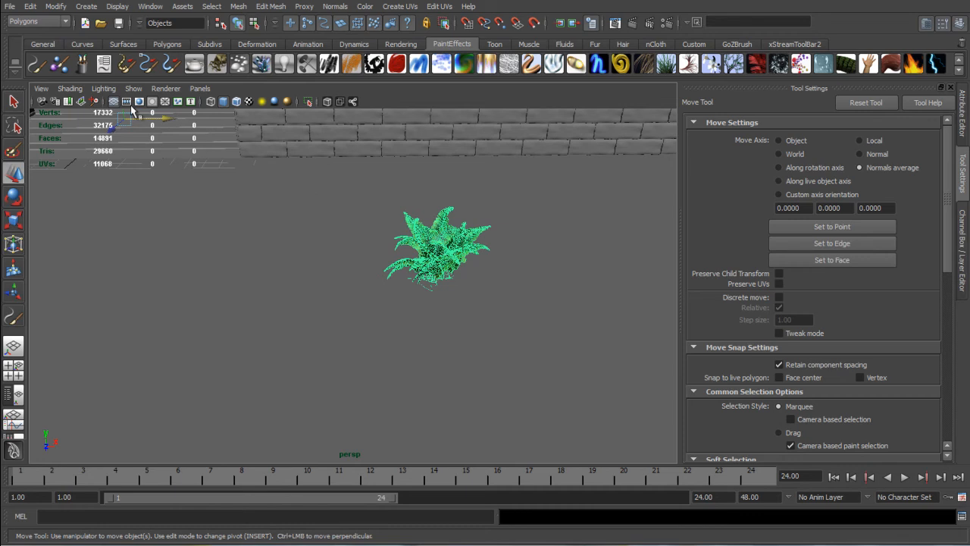
Convert the painted fern from Paint Effects to polygons.
{"action": "left_click", "coordinate": [57, 6]}
{"action": "mouse_move", "coordinate": [89, 211]}
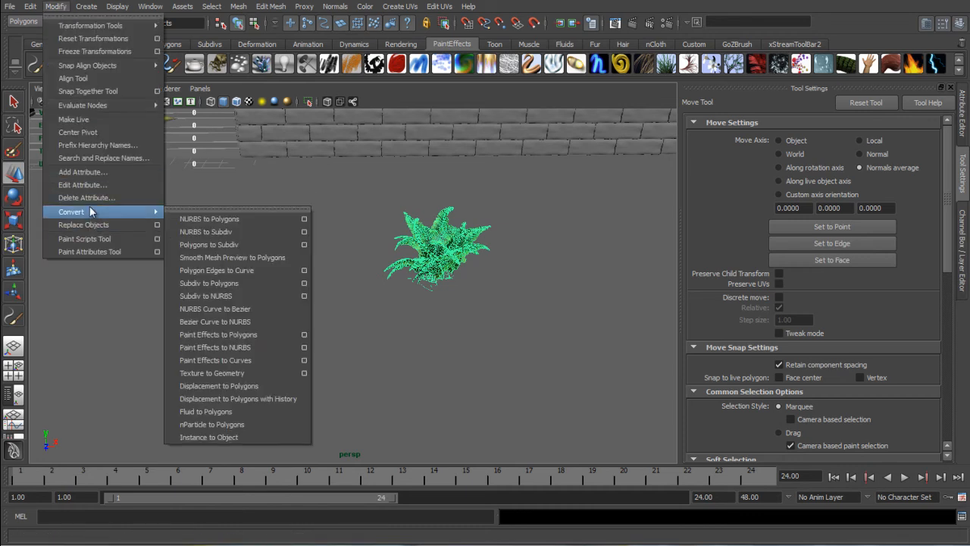
{"action": "left_click", "coordinate": [226, 333]}
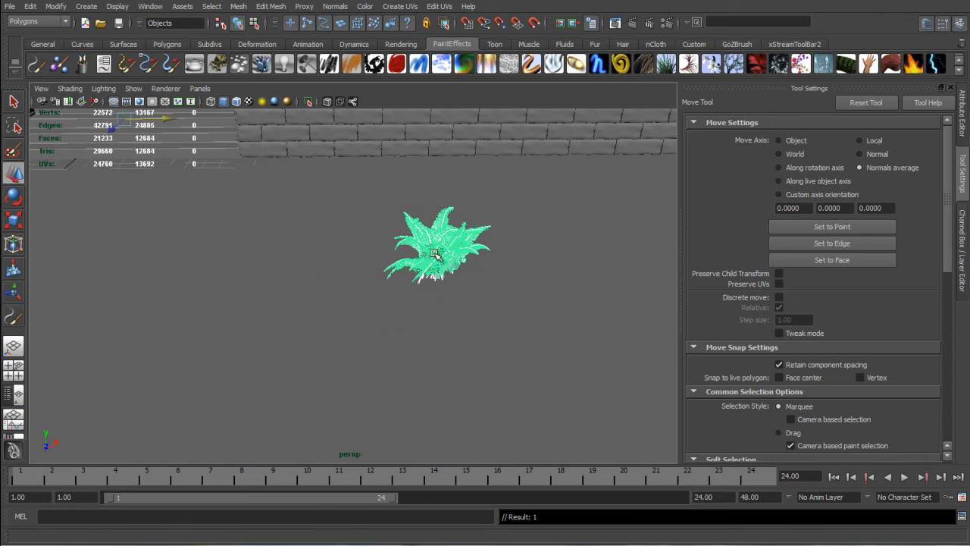
Group the converted fern meshes and center the group's pivot.
{"action": "key", "text": "ctrl+g"}
{"action": "left_click", "coordinate": [57, 7]}
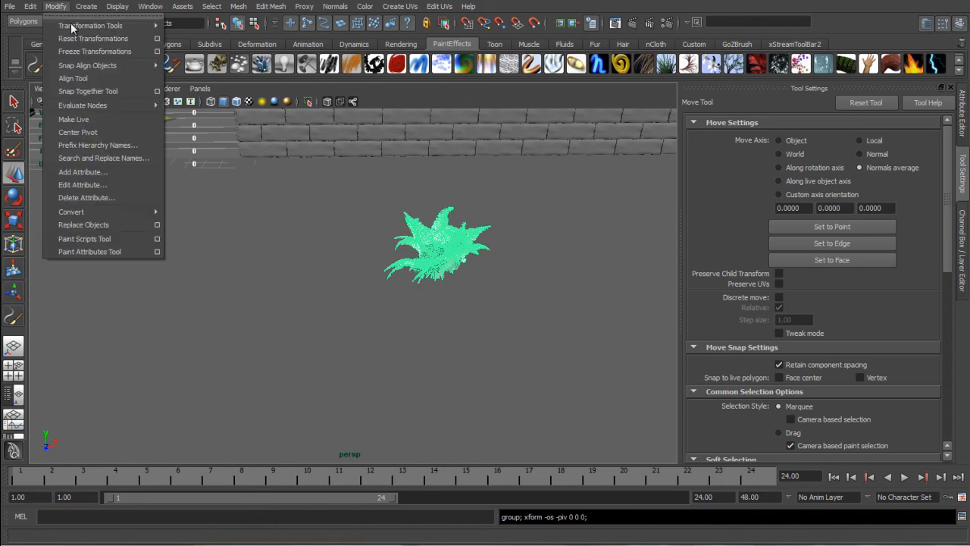
{"action": "left_click", "coordinate": [110, 131]}
Examine the fern up close by selecting its stem mesh and leaf mesh in turn.
{"action": "key", "text": "f"}
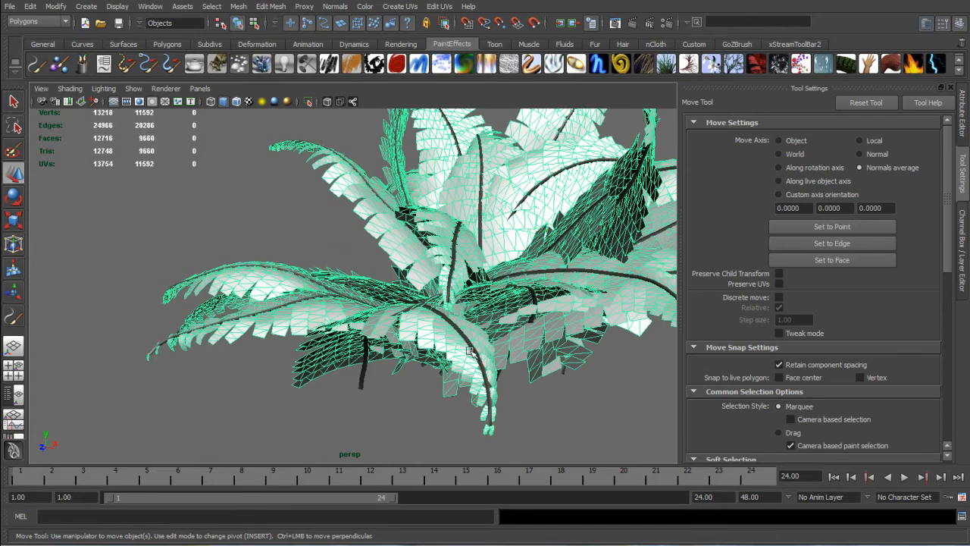
{"action": "left_click", "coordinate": [481, 359]}
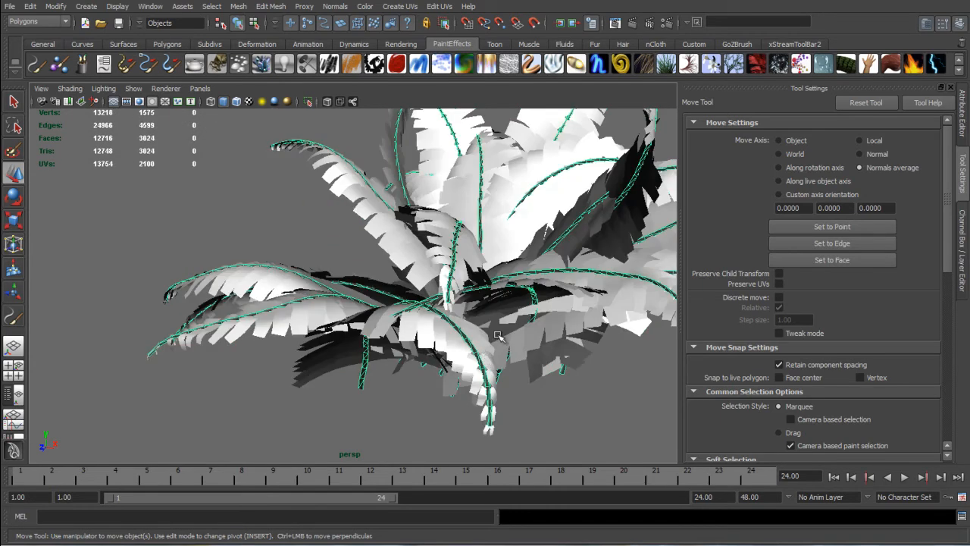
{"action": "left_click", "coordinate": [512, 328]}
Move the whole fern group onto the pot beside the stone house's doorway using vertex snapping.
{"action": "scroll", "coordinate": [551, 327], "scroll_direction": "down", "scroll_amount": 10}
{"action": "left_click_drag", "start_coordinate": [544, 321], "coordinate": [415, 257], "text": "alt"}
{"action": "scroll", "coordinate": [415, 257], "scroll_direction": "down", "scroll_amount": 5}
{"action": "left_click_drag", "start_coordinate": [367, 282], "coordinate": [446, 145], "text": "alt"}
{"action": "key", "text": "v"}
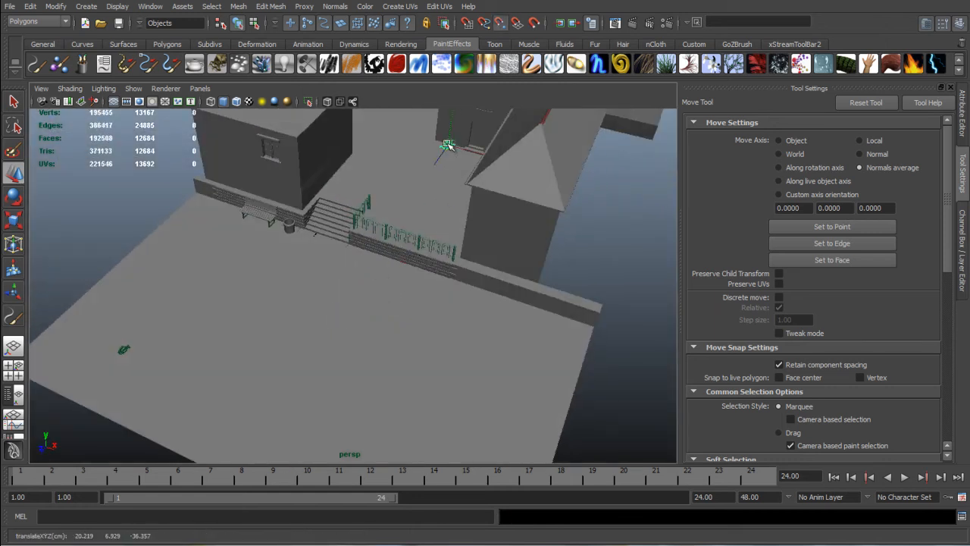
Center the fern group inside the pot by moving it along Z, and raise it toward the rim.
{"action": "key", "text": "f"}
{"action": "left_click_drag", "start_coordinate": [381, 216], "coordinate": [444, 247], "text": "alt"}
{"action": "left_click_drag", "start_coordinate": [346, 321], "coordinate": [174, 325], "text": "alt"}
{"action": "left_click_drag", "start_coordinate": [318, 309], "coordinate": [372, 282]}
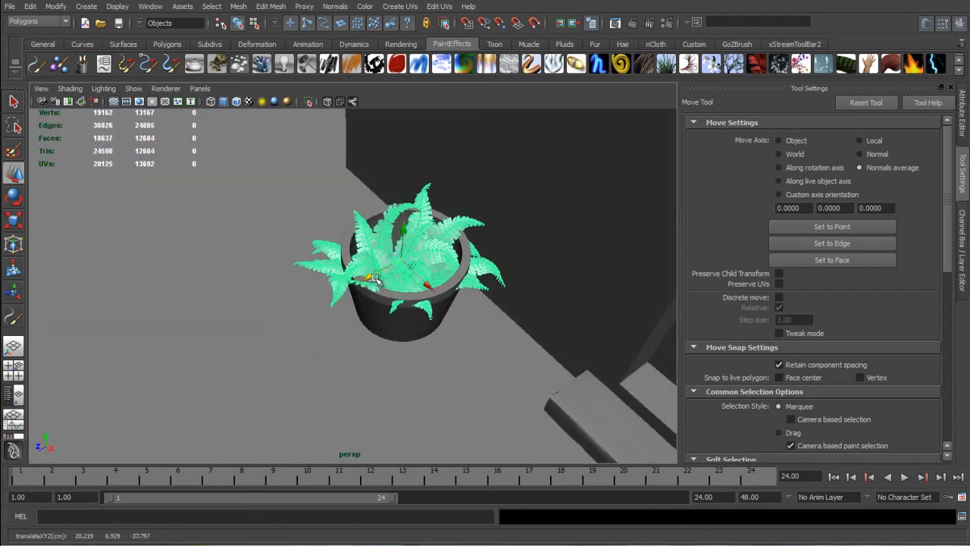
{"action": "left_click_drag", "start_coordinate": [404, 227], "coordinate": [403, 203]}
Rotate the fern group so its fronds spread differently over the pot's rim.
{"action": "left_click_drag", "start_coordinate": [356, 315], "coordinate": [392, 279], "text": "alt"}
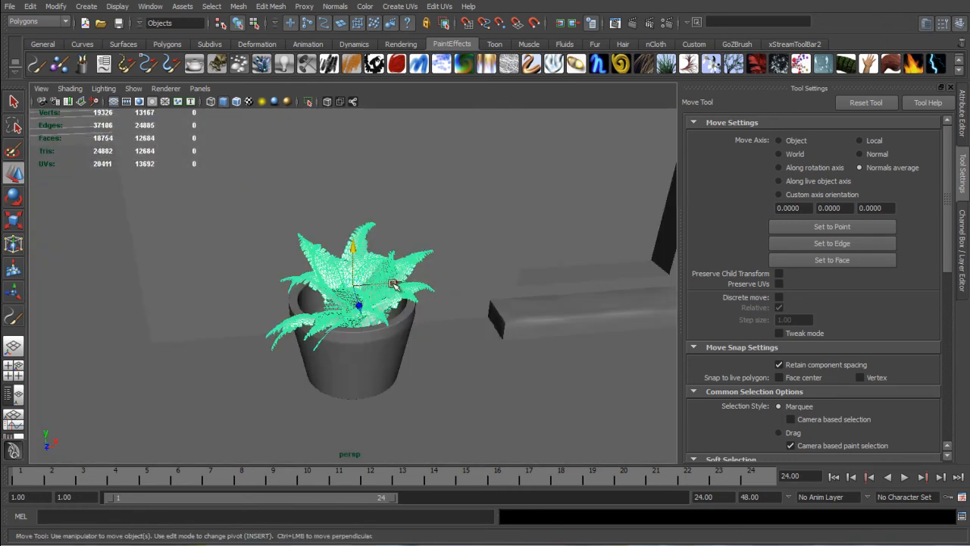
{"action": "key", "text": "e"}
{"action": "left_click_drag", "start_coordinate": [323, 319], "coordinate": [377, 320]}
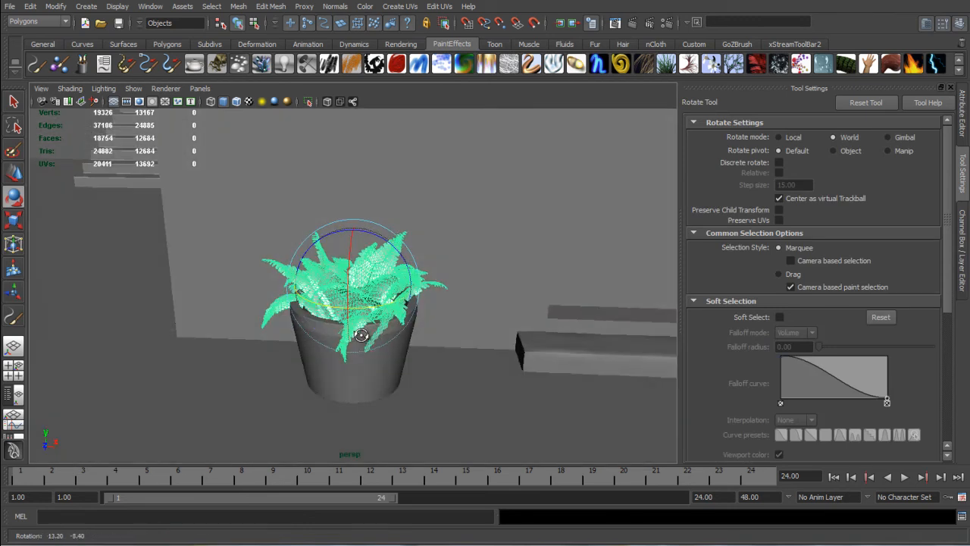
Duplicate the fern group into the pot on the other side of the doorway and rotate the copy.
{"action": "key", "text": "w"}
{"action": "scroll", "coordinate": [378, 320], "scroll_direction": "down", "scroll_amount": 4}
{"action": "key", "text": "ctrl+d"}
{"action": "left_click_drag", "start_coordinate": [397, 288], "coordinate": [641, 299]}
{"action": "key", "text": "f"}
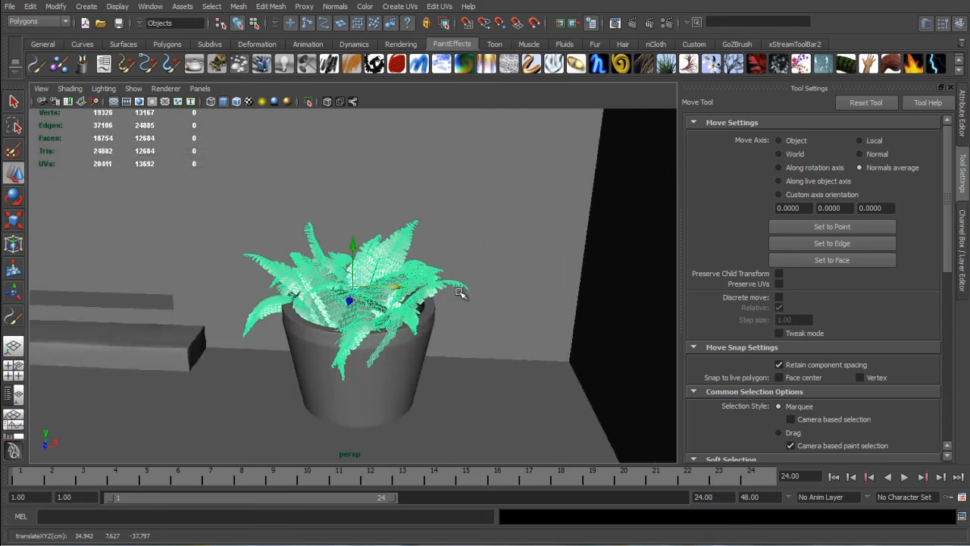
{"action": "left_click_drag", "start_coordinate": [331, 223], "coordinate": [381, 281]}
{"action": "key", "text": "e"}
Select the fern in the first pot and raise it to a Y translation of about 7.84.
{"action": "middle_click_drag", "start_coordinate": [256, 313], "coordinate": [467, 291], "text": "alt"}
{"action": "left_click", "coordinate": [345, 285]}
{"action": "key", "text": "w"}
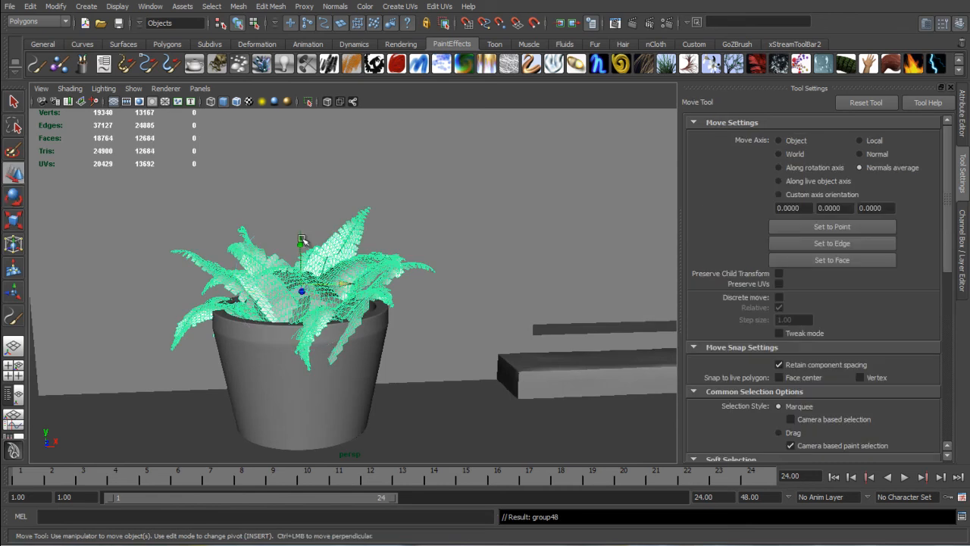
{"action": "left_click_drag", "start_coordinate": [297, 245], "coordinate": [295, 234]}
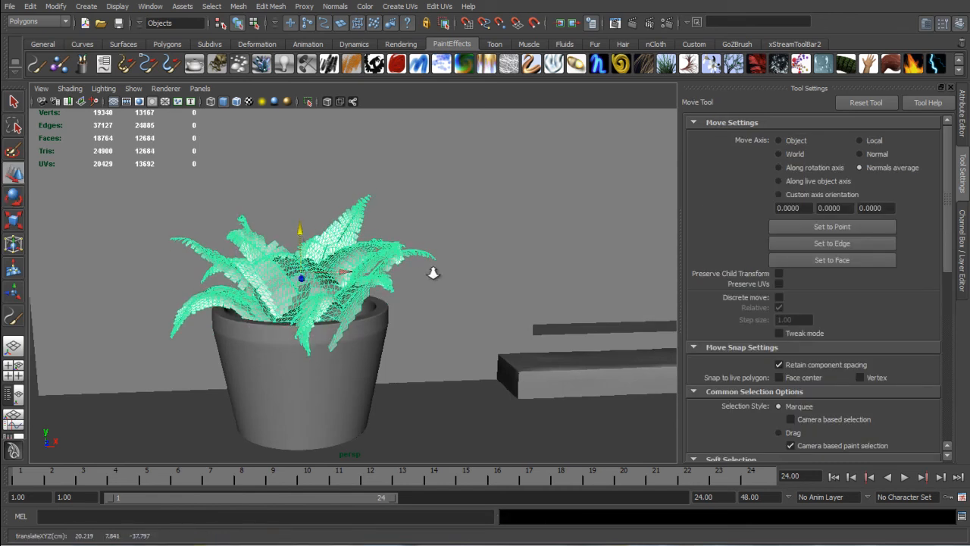
{"action": "scroll", "coordinate": [438, 274], "scroll_direction": "down", "scroll_amount": 6}
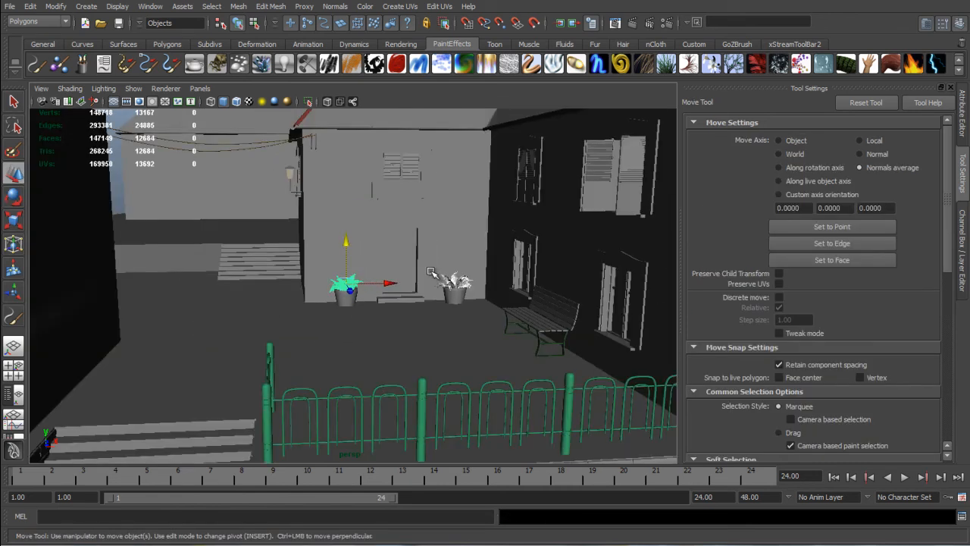
Show the scene textured and inspect the ferns in the two pots beside the doorway up close.
{"action": "scroll", "coordinate": [431, 272], "scroll_direction": "up", "scroll_amount": 5}
{"action": "scroll", "coordinate": [431, 272], "scroll_direction": "up", "scroll_amount": 3}
{"action": "left_click_drag", "start_coordinate": [338, 283], "coordinate": [403, 290], "text": "alt"}
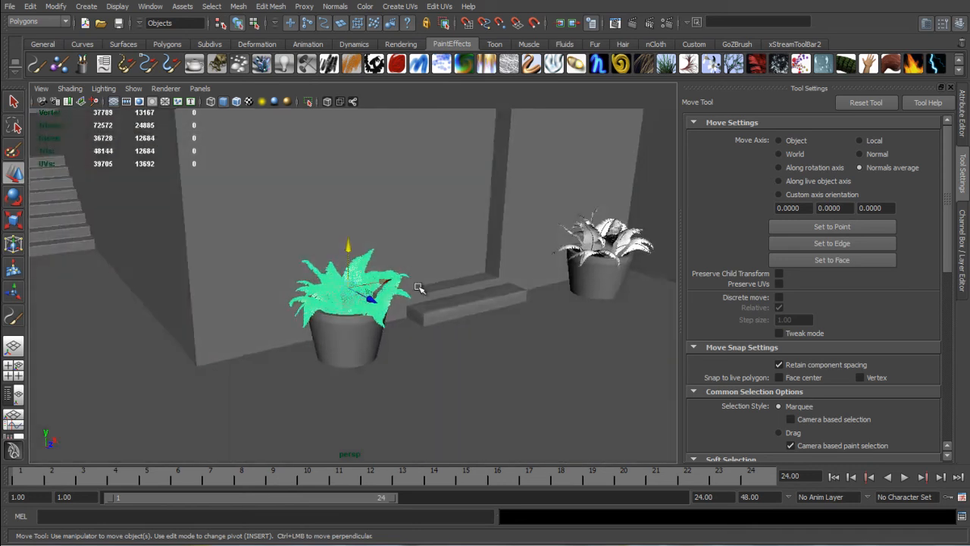
{"action": "scroll", "coordinate": [402, 290], "scroll_direction": "up", "scroll_amount": 4}
{"action": "middle_click_drag", "start_coordinate": [475, 268], "coordinate": [396, 261], "text": "alt"}
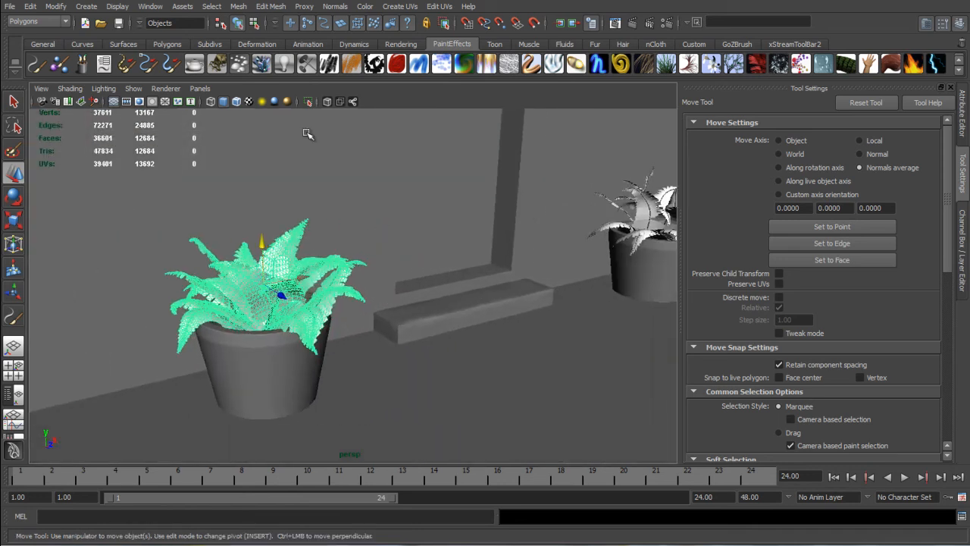
{"action": "left_click", "coordinate": [254, 103]}
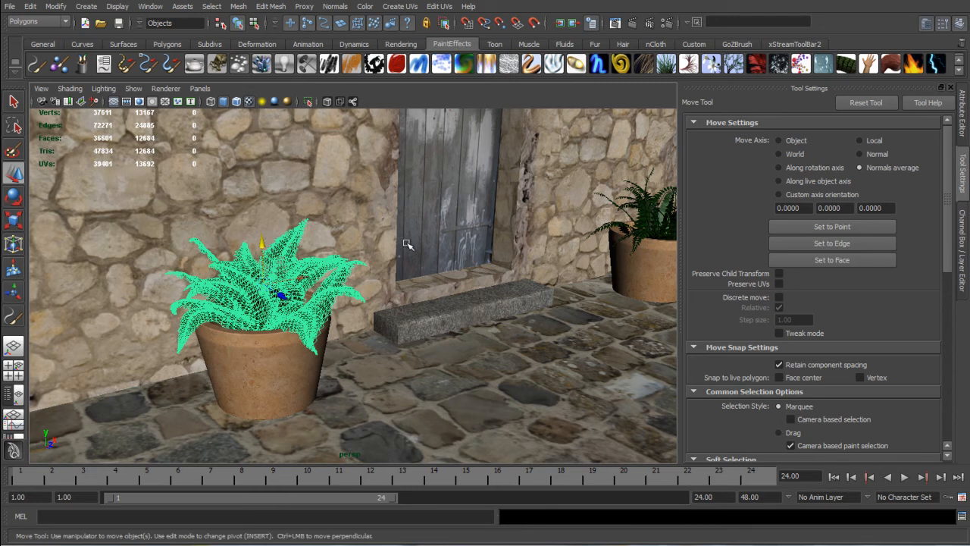
{"action": "left_click", "coordinate": [414, 287]}
{"action": "scroll", "coordinate": [274, 301], "scroll_direction": "up", "scroll_amount": 5}
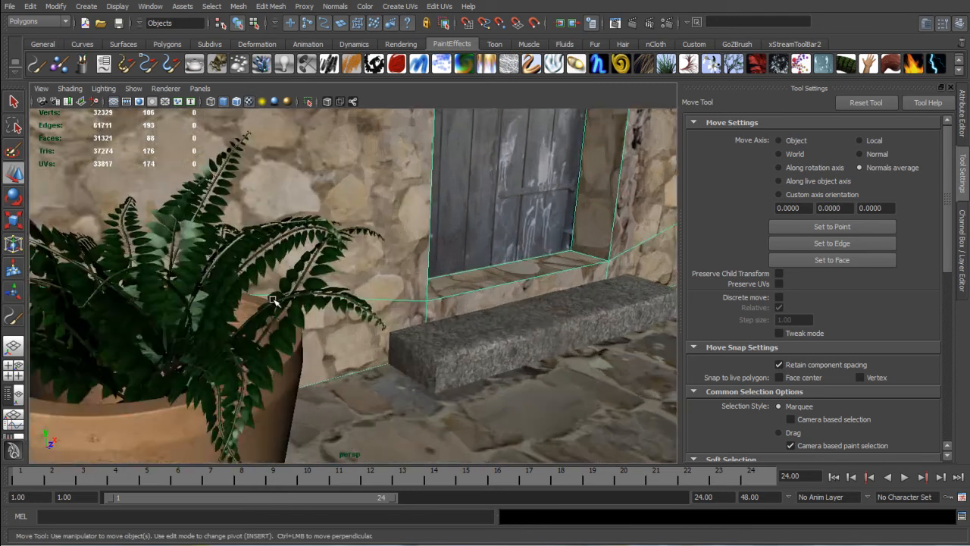
{"action": "scroll", "coordinate": [274, 301], "scroll_direction": "down", "scroll_amount": 8}
{"action": "left_click", "coordinate": [280, 292]}
{"action": "left_click", "coordinate": [636, 361]}
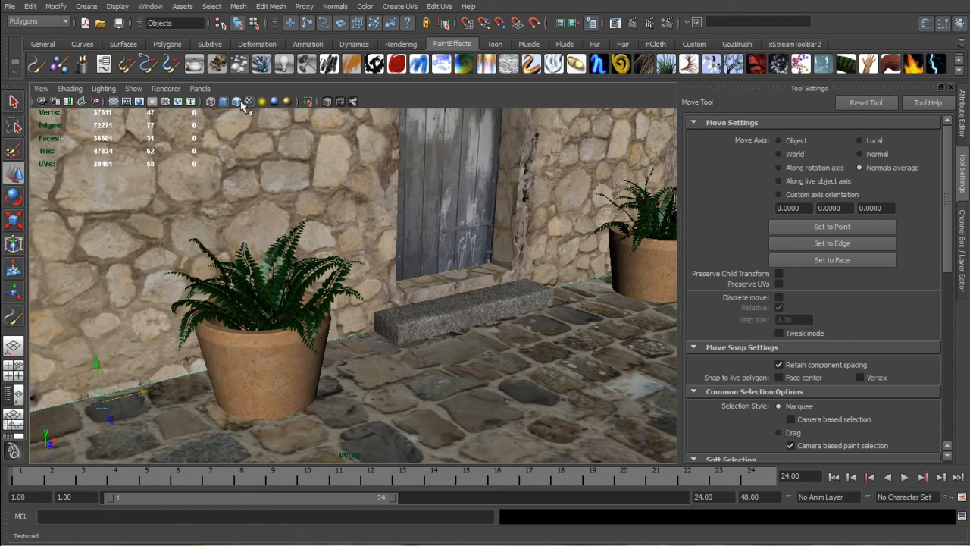
Switch the viewport display to wireframe and back to smooth shading without textures.
{"action": "key", "text": "4"}
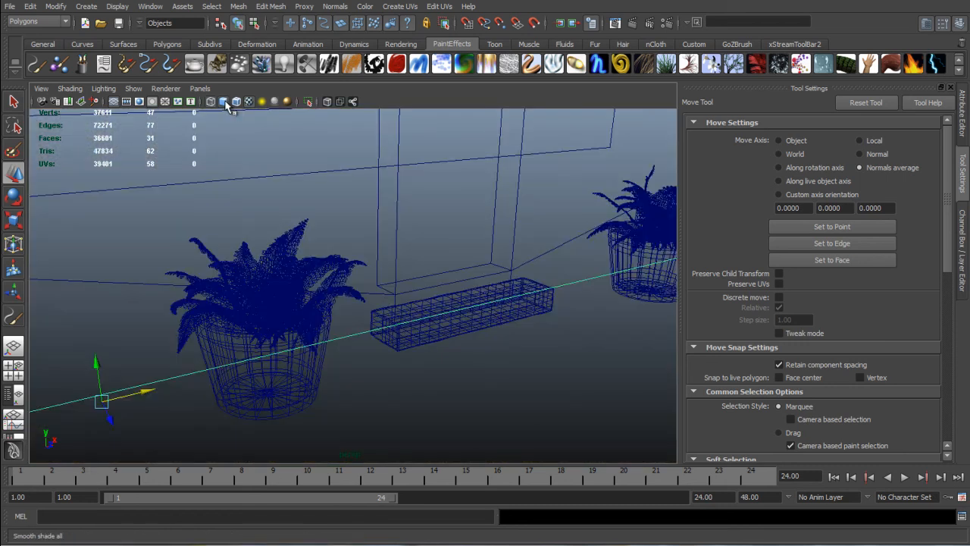
{"action": "left_click", "coordinate": [224, 102]}
{"action": "left_click", "coordinate": [248, 102]}
{"action": "key", "text": "f"}
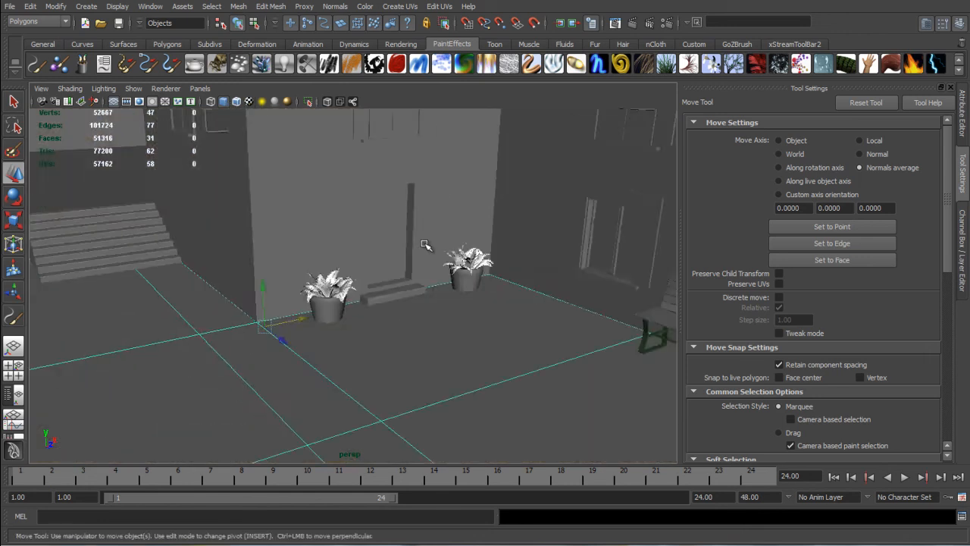
Load the grassClump brush from the grasses folder of the Paint Effects presets for painting near the bench wall.
{"action": "left_click_drag", "start_coordinate": [422, 242], "coordinate": [361, 247], "text": "alt"}
{"action": "middle_click_drag", "start_coordinate": [367, 307], "coordinate": [464, 177], "text": "alt"}
{"action": "left_click", "coordinate": [333, 311]}
{"action": "left_click_drag", "start_coordinate": [185, 327], "coordinate": [220, 324], "text": "alt"}
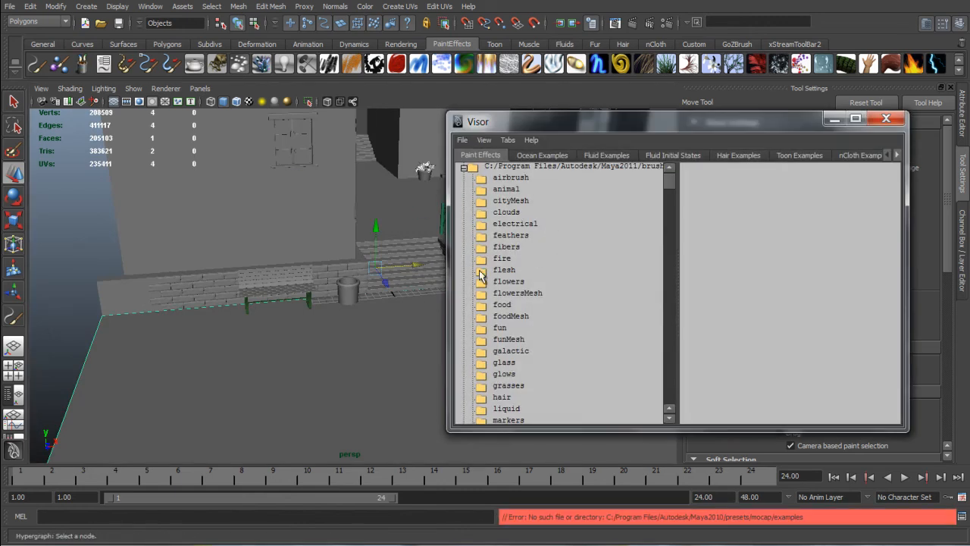
{"action": "scroll", "coordinate": [500, 269], "scroll_direction": "down", "scroll_amount": 1}
{"action": "left_click", "coordinate": [511, 354]}
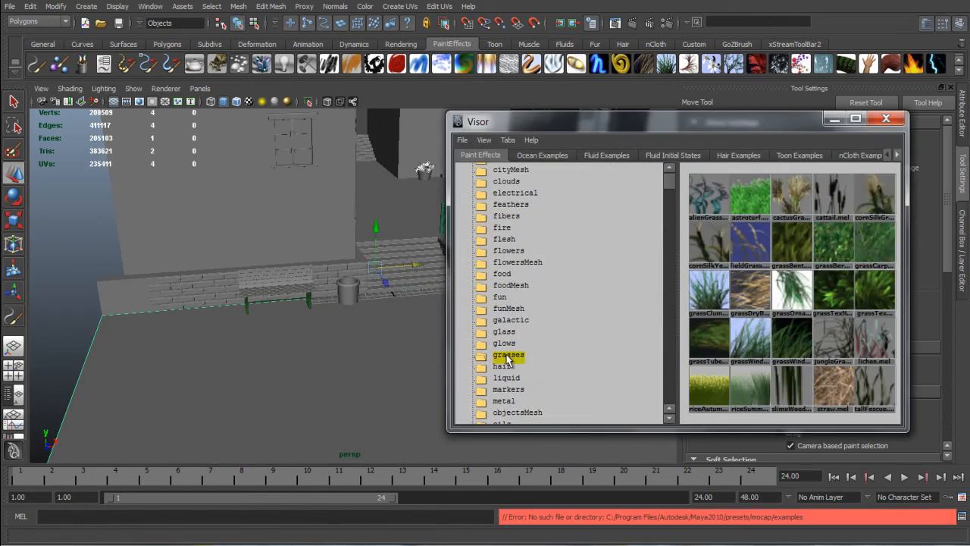
{"action": "left_click", "coordinate": [713, 293]}
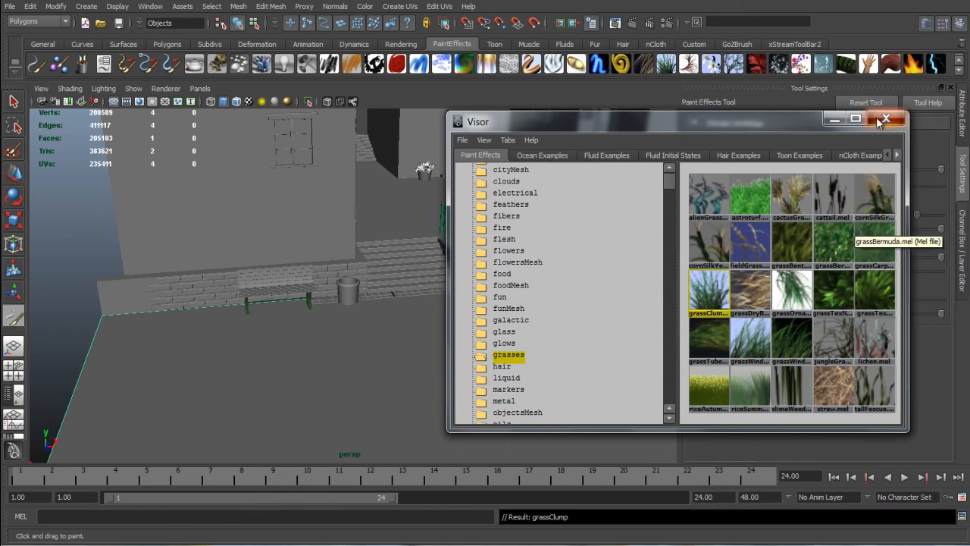
{"action": "left_click", "coordinate": [885, 118]}
Paint a short grassClump stroke on the ground at the foot of the steps.
{"action": "scroll", "coordinate": [373, 299], "scroll_direction": "up", "scroll_amount": 6}
{"action": "scroll", "coordinate": [409, 369], "scroll_direction": "down", "scroll_amount": 4}
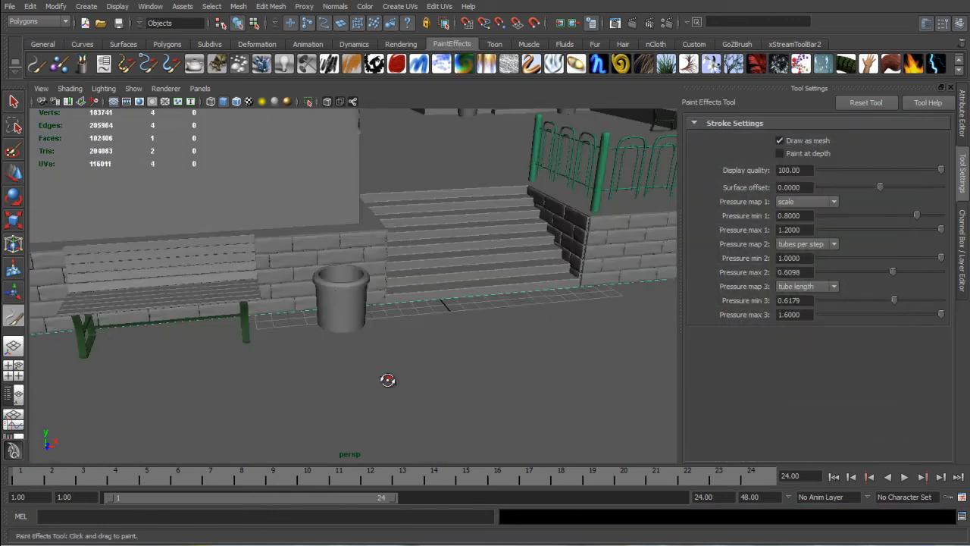
{"action": "scroll", "coordinate": [396, 371], "scroll_direction": "up", "scroll_amount": 4}
{"action": "middle_click_drag", "start_coordinate": [398, 396], "coordinate": [393, 347], "text": "alt"}
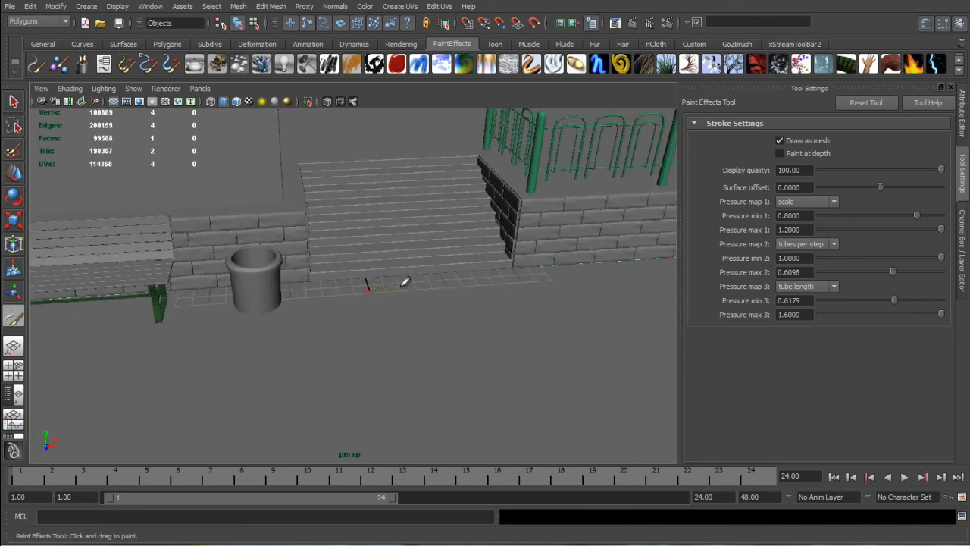
{"action": "left_click_drag", "start_coordinate": [406, 282], "coordinate": [413, 282]}
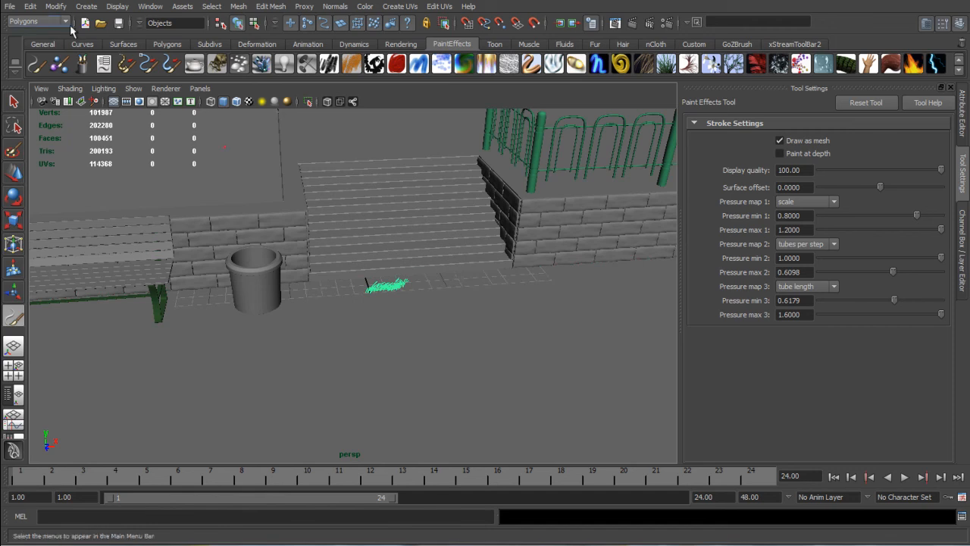
Convert the grass stroke to a polygon group and center the group's pivot.
{"action": "left_click", "coordinate": [56, 6]}
{"action": "mouse_move", "coordinate": [97, 213]}
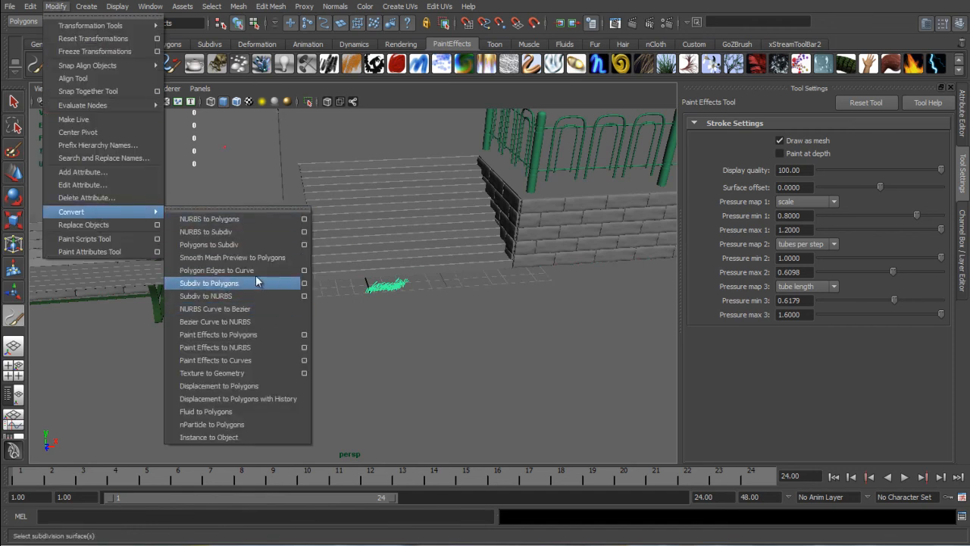
{"action": "left_click", "coordinate": [246, 336]}
{"action": "key", "text": "w"}
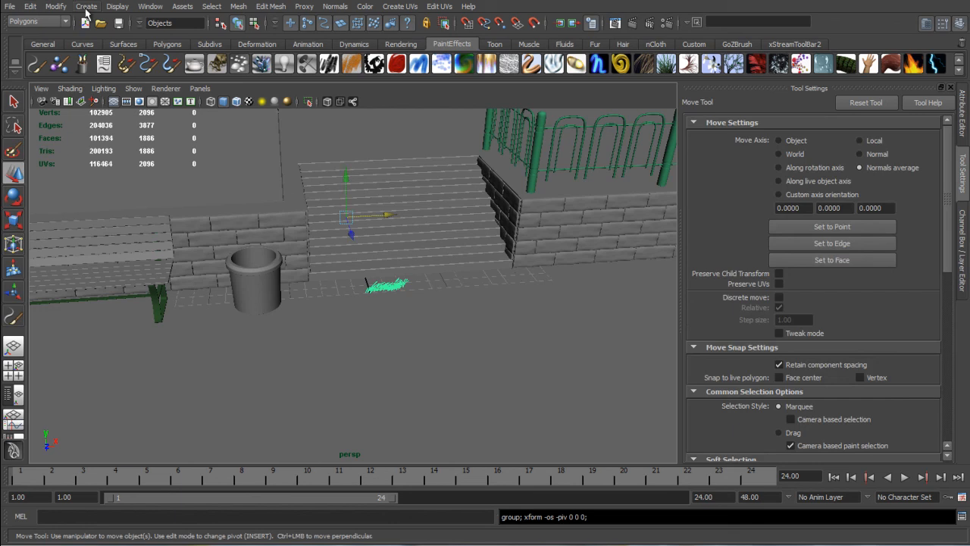
{"action": "left_click", "coordinate": [55, 6]}
{"action": "left_click", "coordinate": [112, 132]}
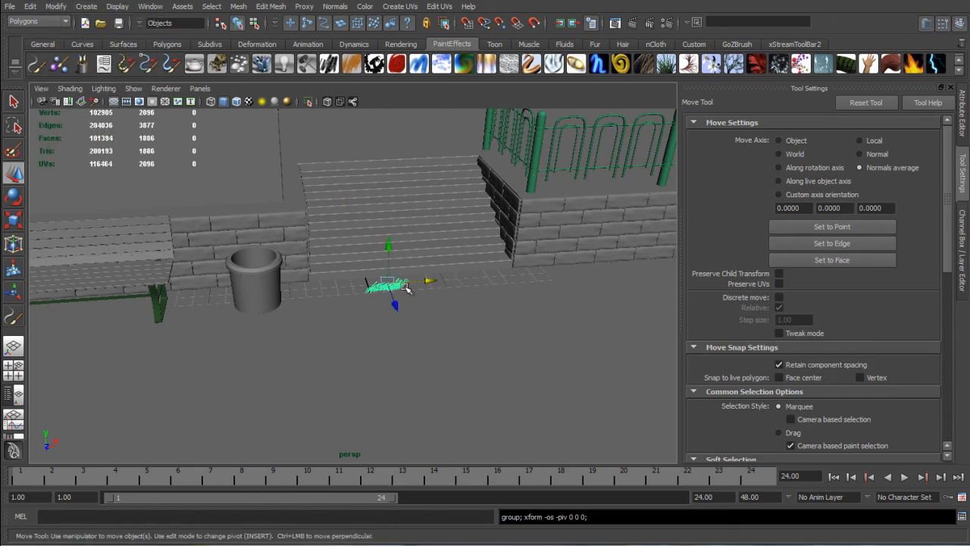
Duplicate the grass clump repeatedly along the base of the brick wall behind the bench and up to the bin.
{"action": "mouse_move", "coordinate": [446, 283]}
{"action": "left_mouse_down"}
{"action": "mouse_move", "coordinate": [227, 299]}
{"action": "mouse_move", "coordinate": [130, 346]}
{"action": "mouse_move", "coordinate": [219, 316]}
{"action": "mouse_move", "coordinate": [309, 315]}
{"action": "mouse_move", "coordinate": [387, 295]}
{"action": "mouse_move", "coordinate": [323, 291]}
{"action": "mouse_move", "coordinate": [369, 303]}
{"action": "mouse_move", "coordinate": [292, 306]}
{"action": "mouse_move", "coordinate": [392, 289]}
{"action": "mouse_move", "coordinate": [126, 265]}
{"action": "mouse_move", "coordinate": [119, 273]}
{"action": "mouse_move", "coordinate": [478, 273]}
{"action": "left_mouse_up"}
{"action": "key", "text": "f"}
{"action": "key", "text": "ctrl+d"}
{"action": "key", "text": "ctrl+d"}
{"action": "scroll", "coordinate": [544, 284], "scroll_direction": "down", "scroll_amount": 5}
{"action": "middle_click_drag", "start_coordinate": [530, 282], "coordinate": [434, 281], "text": "alt"}
{"action": "key", "text": "ctrl+d"}
{"action": "left_click_drag", "start_coordinate": [357, 276], "coordinate": [490, 276]}
{"action": "key", "text": "ctrl+d"}
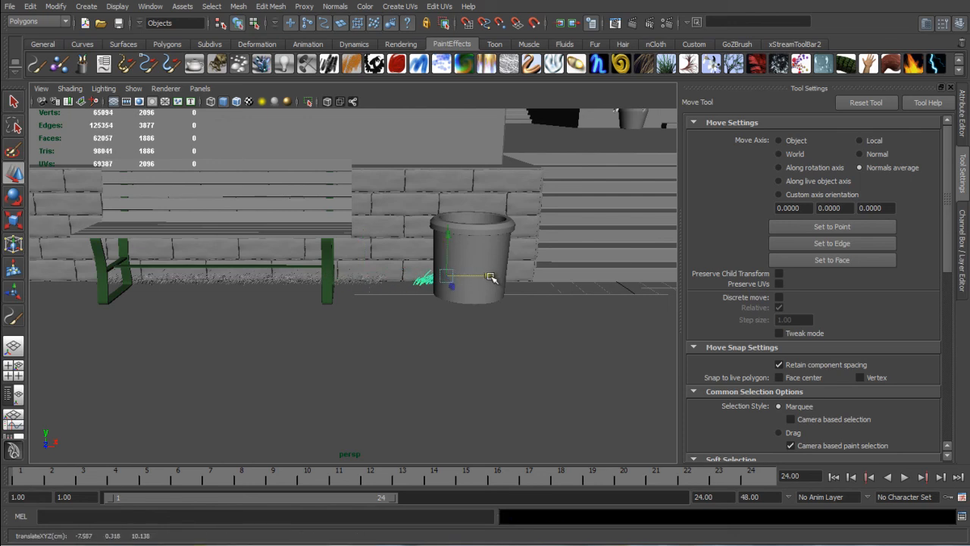
Deselect the grass and render the scene with mental ray through render_camera to check the result.
{"action": "scroll", "coordinate": [491, 276], "scroll_direction": "down", "scroll_amount": 4}
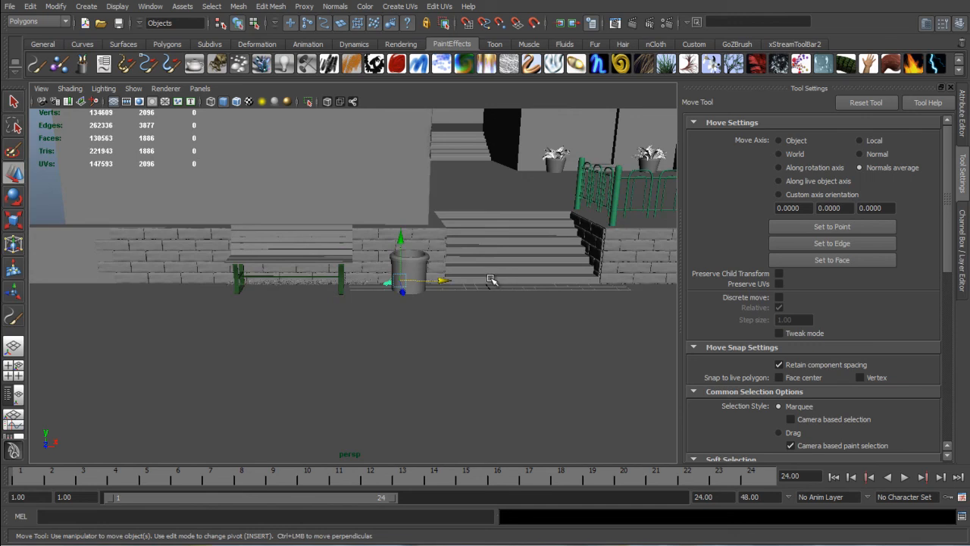
{"action": "left_click_drag", "start_coordinate": [491, 277], "coordinate": [457, 268], "text": "alt"}
{"action": "scroll", "coordinate": [457, 268], "scroll_direction": "up", "scroll_amount": 7}
{"action": "scroll", "coordinate": [330, 261], "scroll_direction": "down", "scroll_amount": 10}
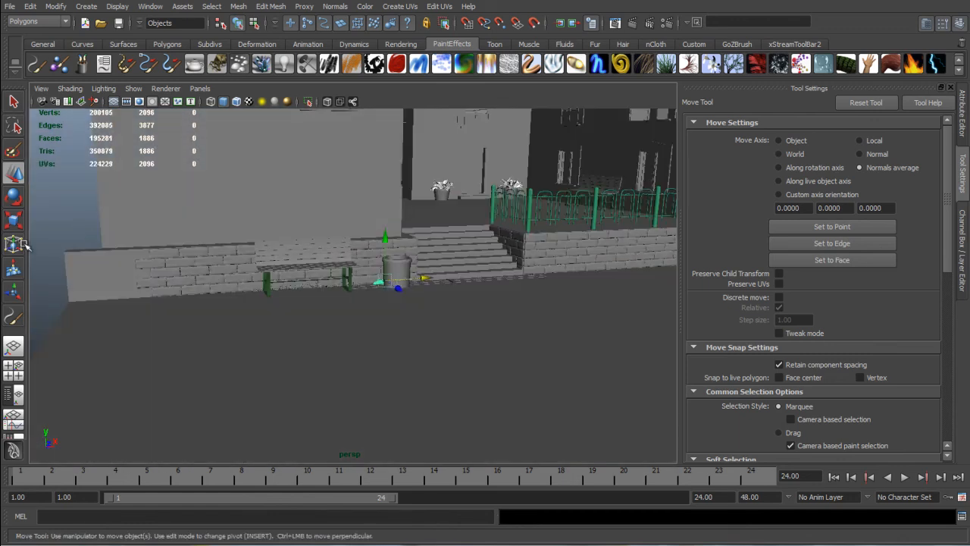
{"action": "left_click", "coordinate": [62, 232]}
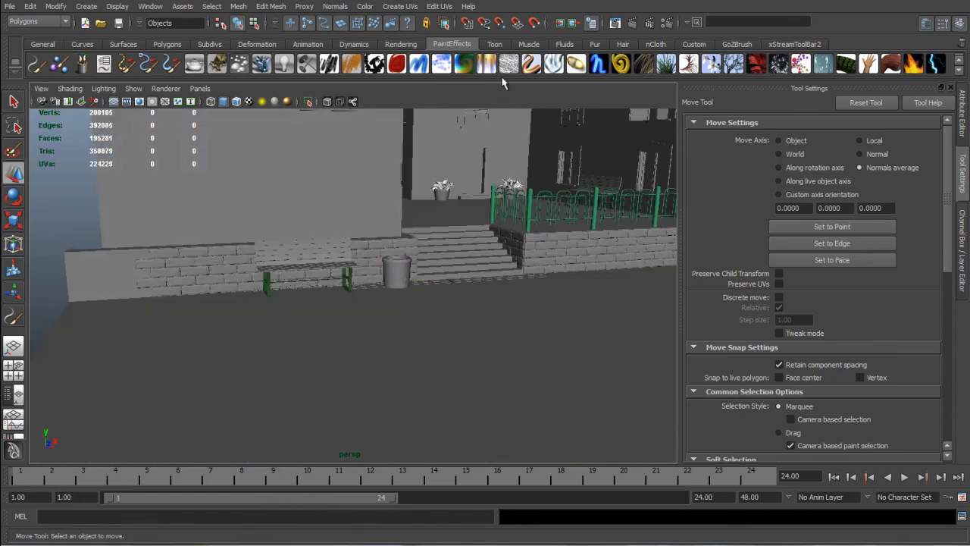
{"action": "left_click", "coordinate": [614, 23]}
{"action": "left_click", "coordinate": [127, 28]}
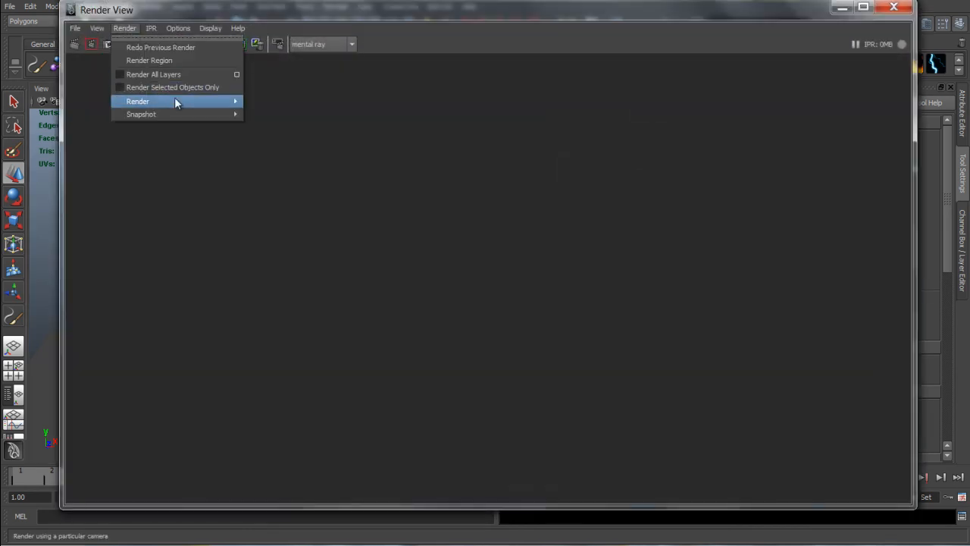
{"action": "mouse_move", "coordinate": [205, 102]}
{"action": "left_click", "coordinate": [306, 135]}
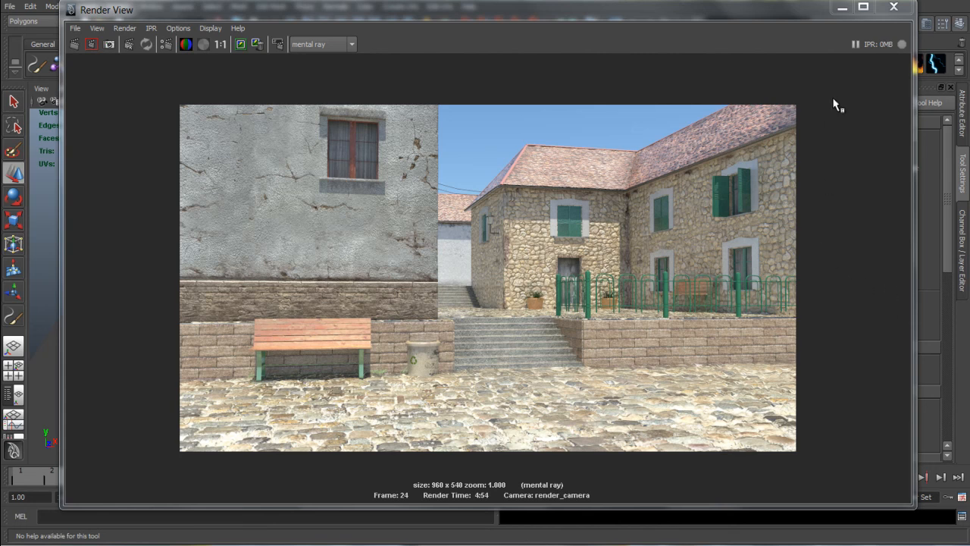
{"action": "left_click", "coordinate": [894, 7]}
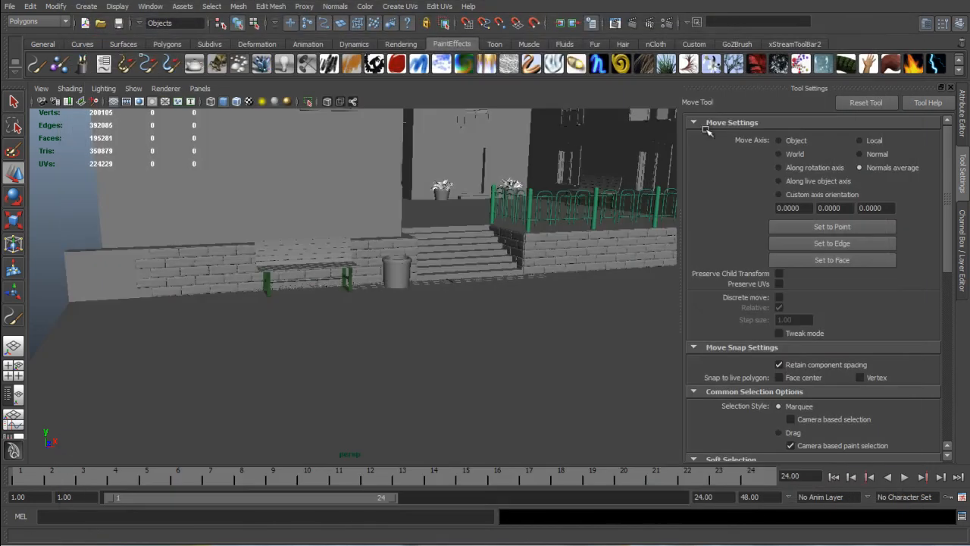
Select the grass clump beside the bin and duplicate it along the base of the brick wall below the green railing.
{"action": "left_click", "coordinate": [383, 281]}
{"action": "key", "text": "f"}
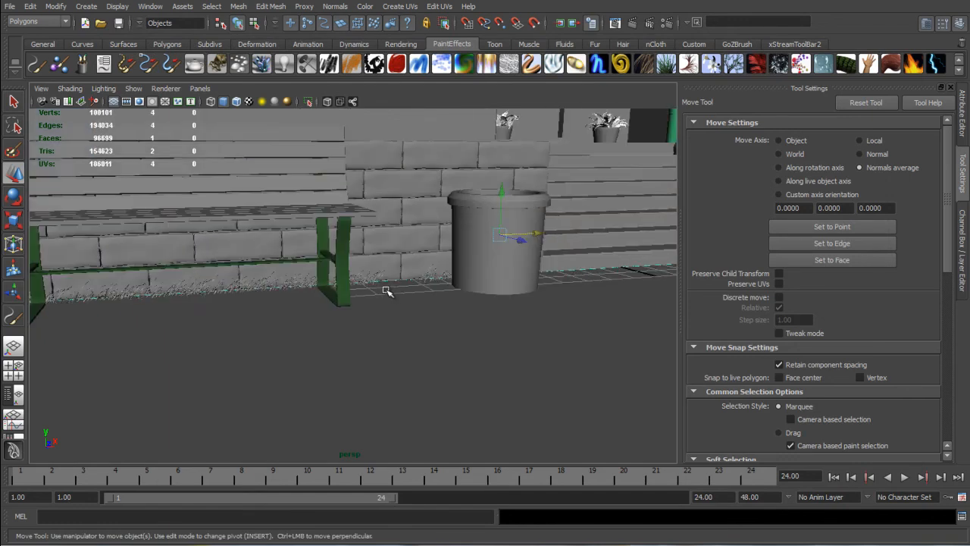
{"action": "left_click", "coordinate": [436, 280]}
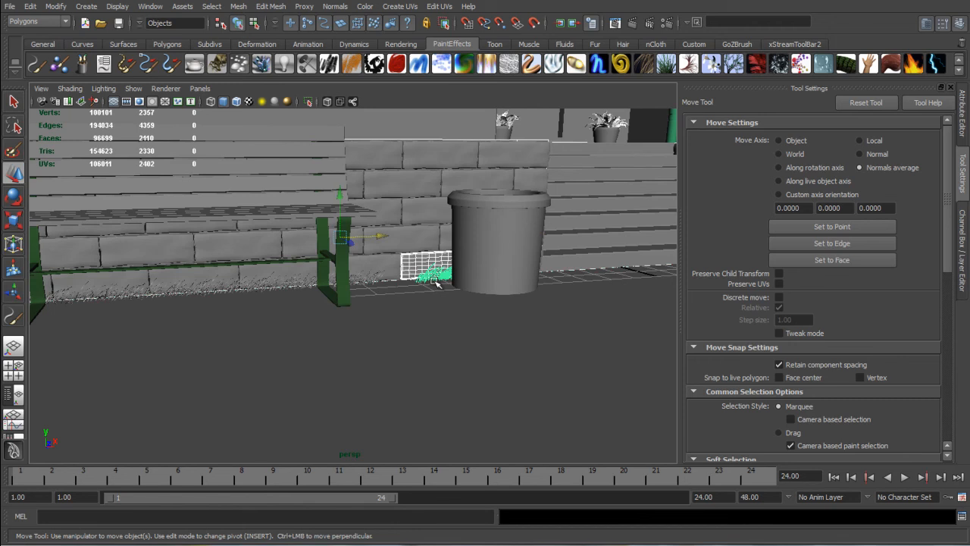
{"action": "left_click", "coordinate": [432, 281]}
{"action": "scroll", "coordinate": [428, 277], "scroll_direction": "up", "scroll_amount": 3}
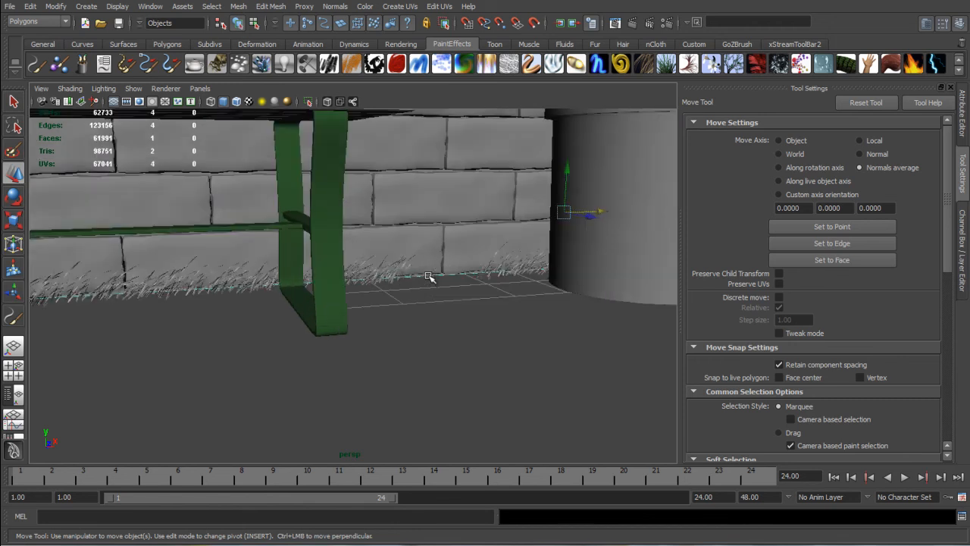
{"action": "left_click", "coordinate": [486, 271]}
{"action": "scroll", "coordinate": [470, 274], "scroll_direction": "down", "scroll_amount": 6}
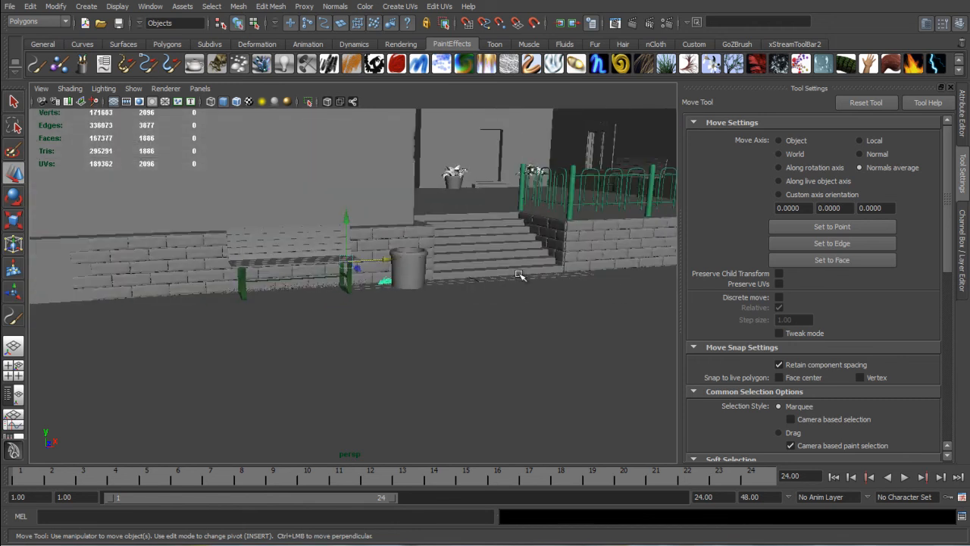
{"action": "left_click_drag", "start_coordinate": [457, 278], "coordinate": [338, 144], "text": "alt"}
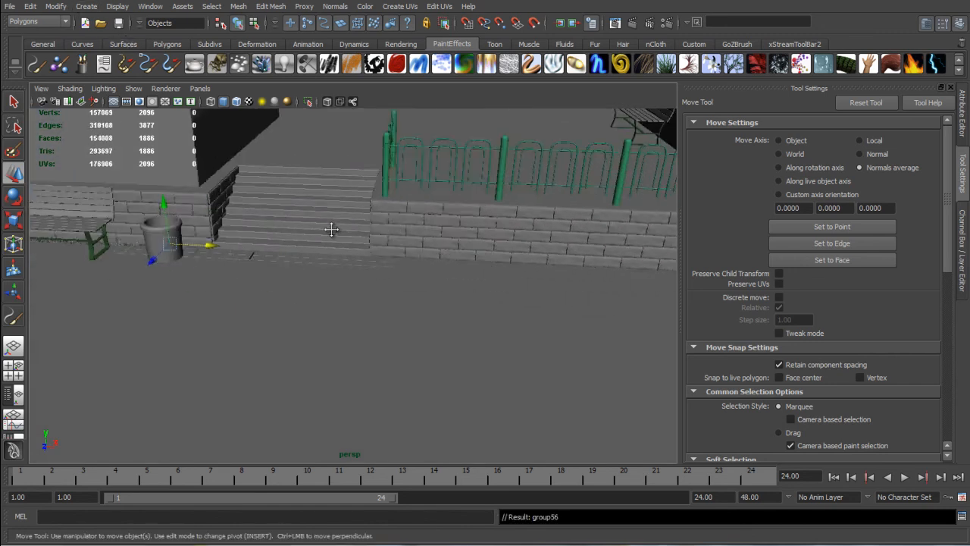
{"action": "key", "text": "ctrl+d"}
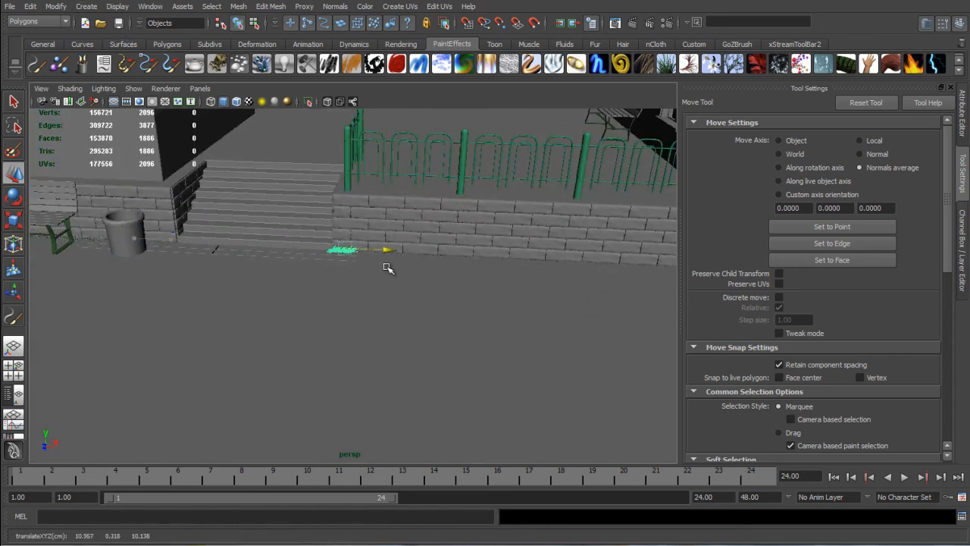
{"action": "key", "text": "ctrl+d"}
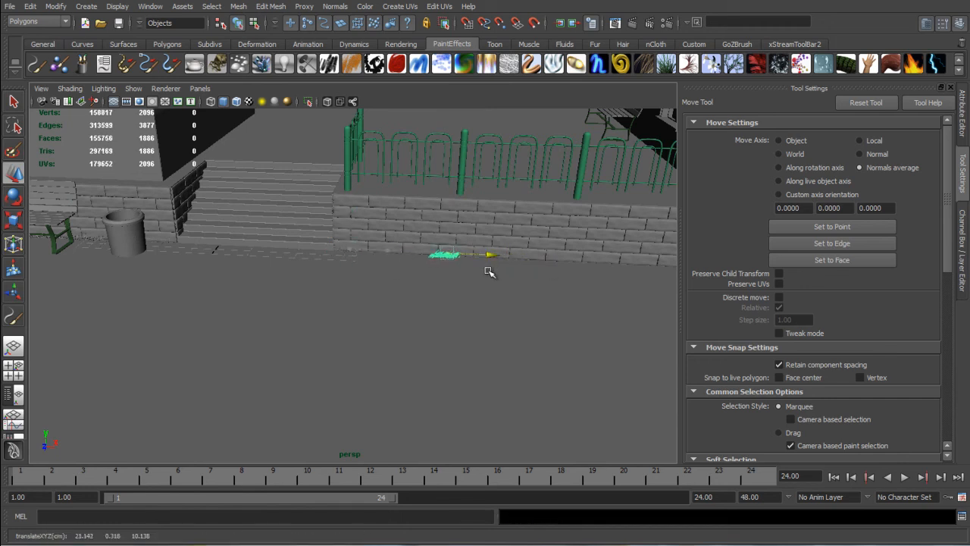